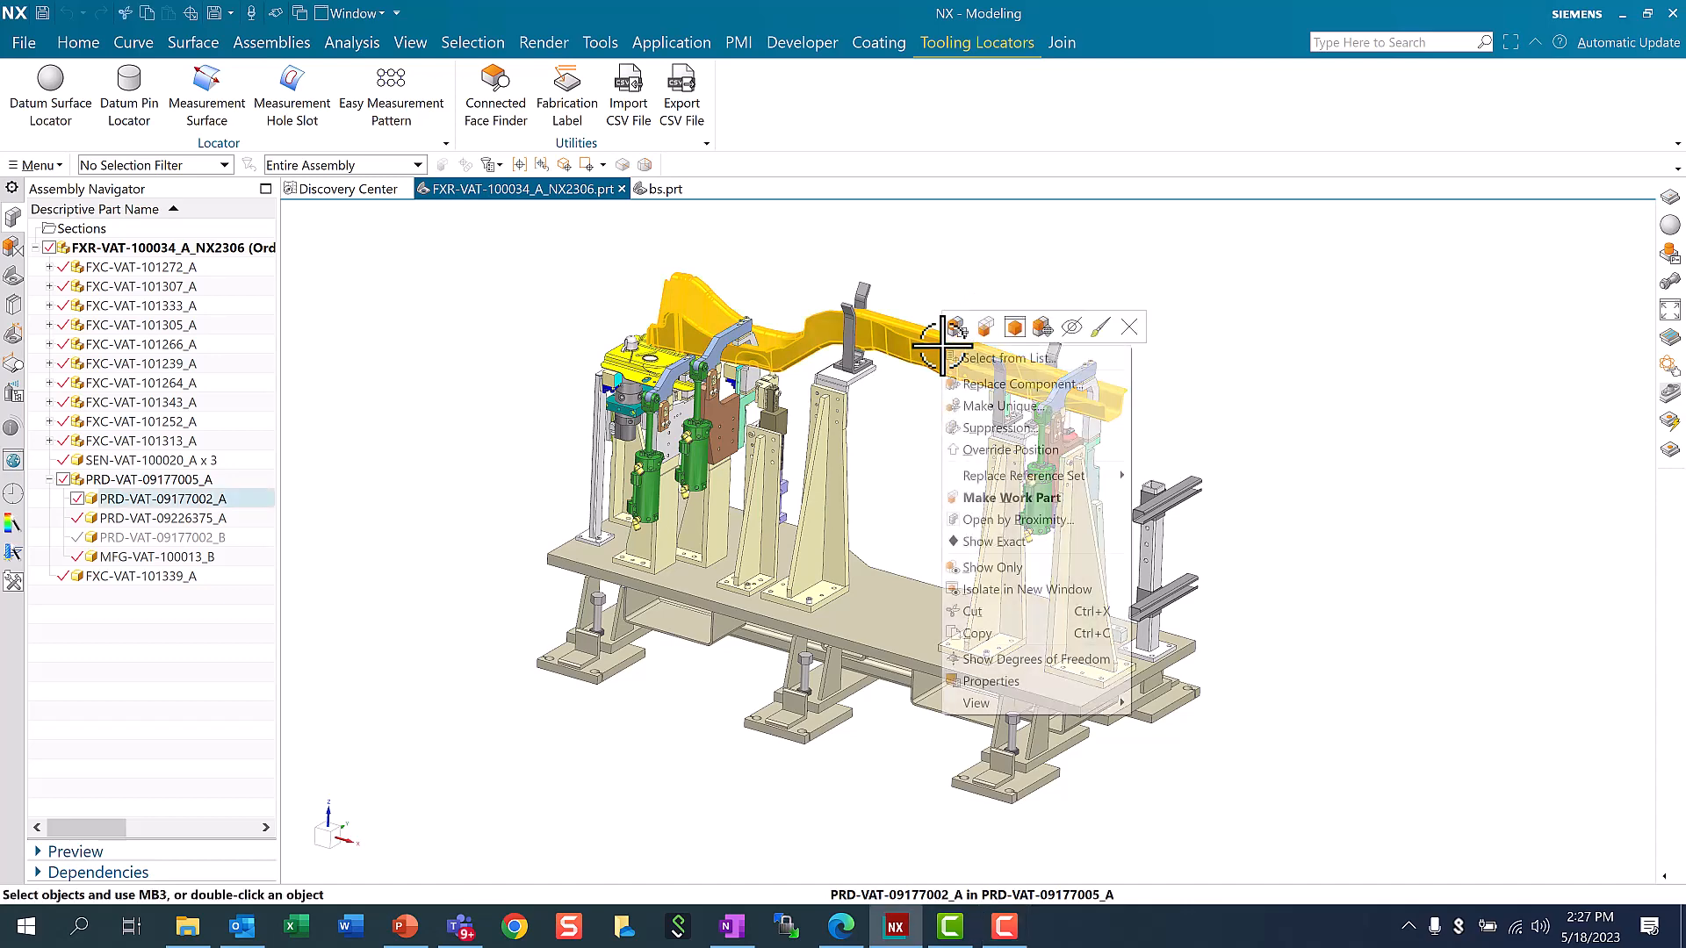
Isolate rail component PRD-VAT-09177002_A in a new window and view its underside
{"action": "left_click", "coordinate": [999, 596]}
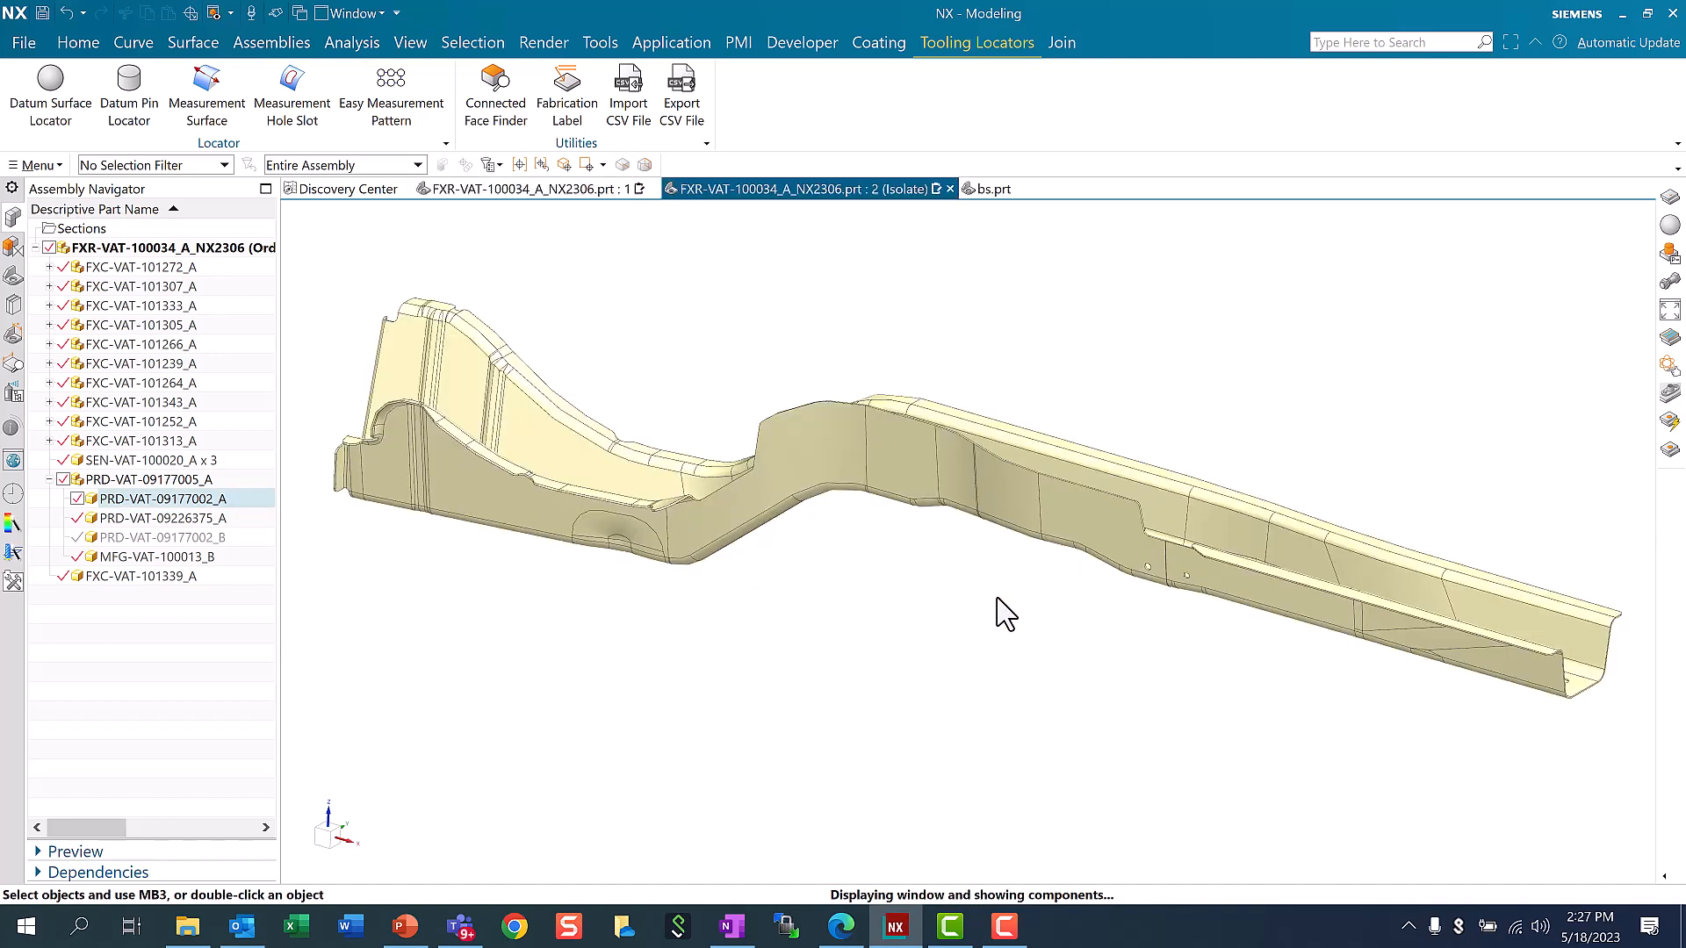
{"action": "middle_click_drag", "start_coordinate": [969, 562], "coordinate": [1092, 512]}
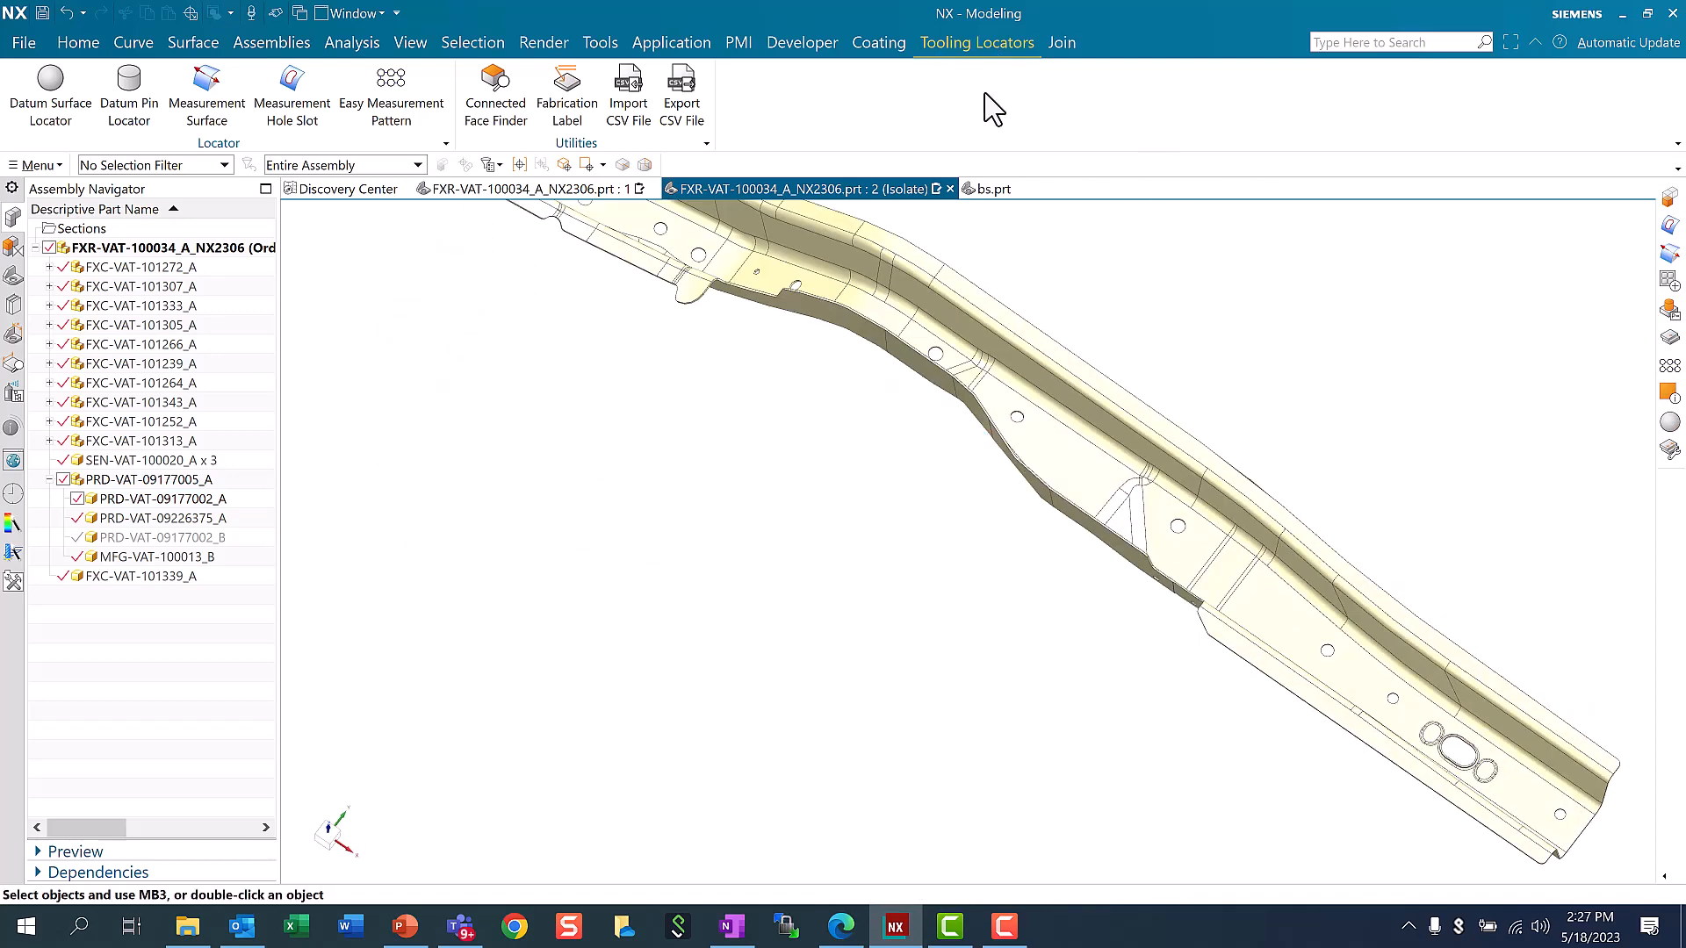
Begin a datum surface locator on the slotted-hole end face at X 5120, Y -500, with Datum Usage set to Tool
{"action": "left_click", "coordinate": [63, 111]}
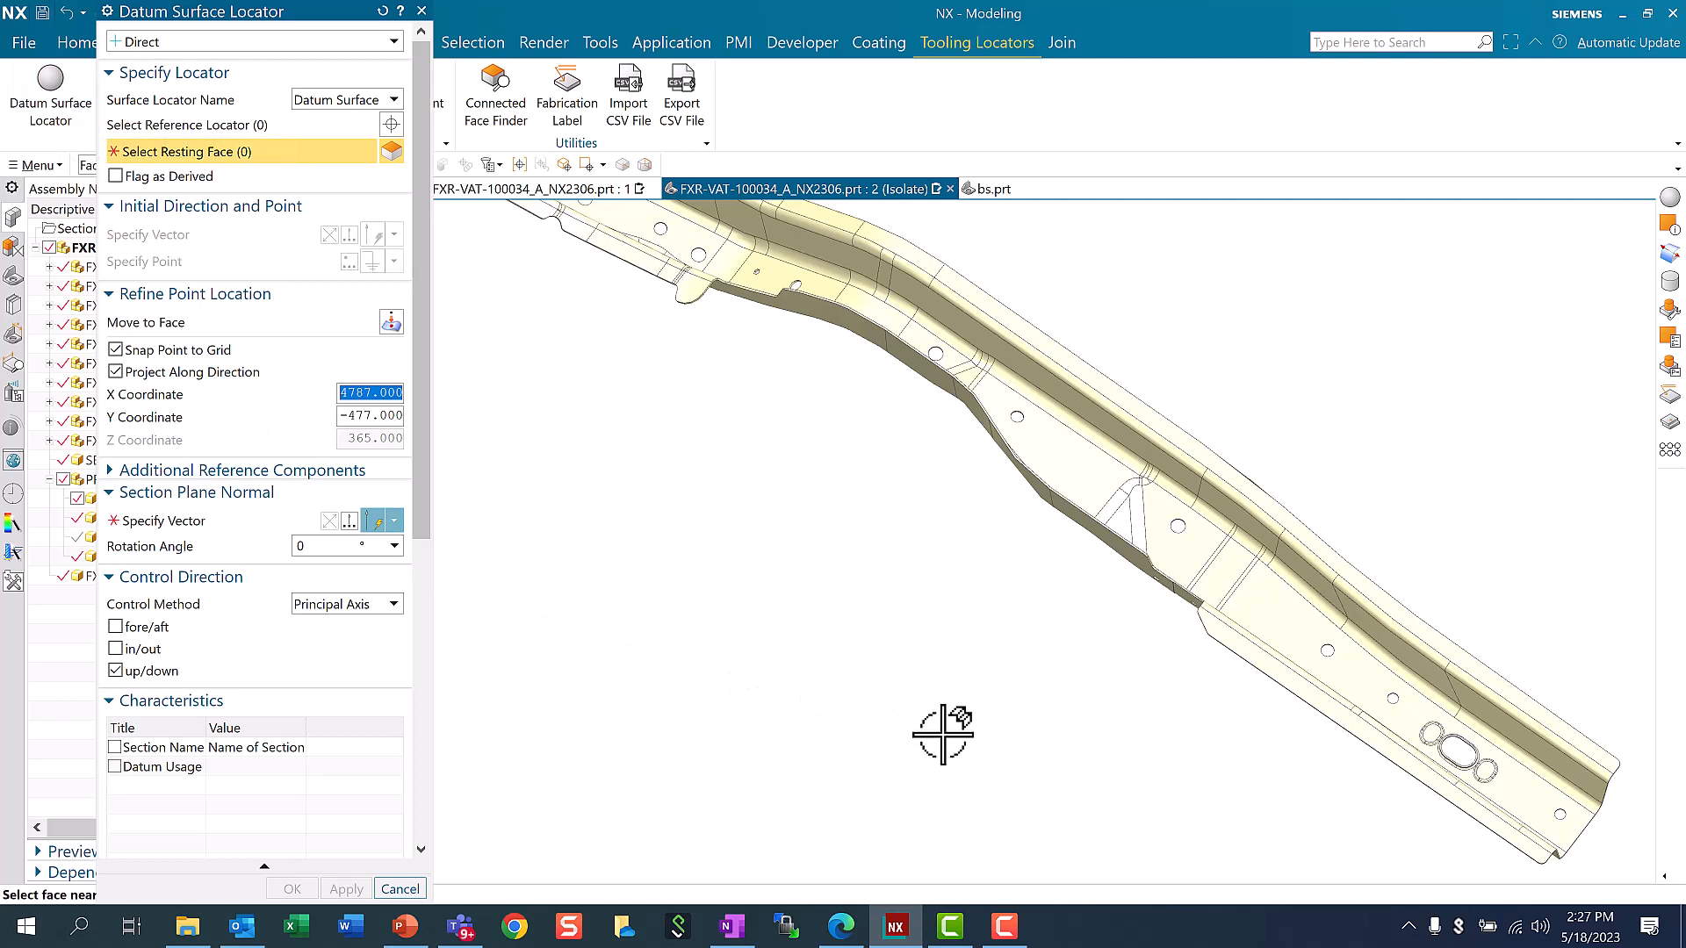
{"action": "left_click", "coordinate": [1524, 795]}
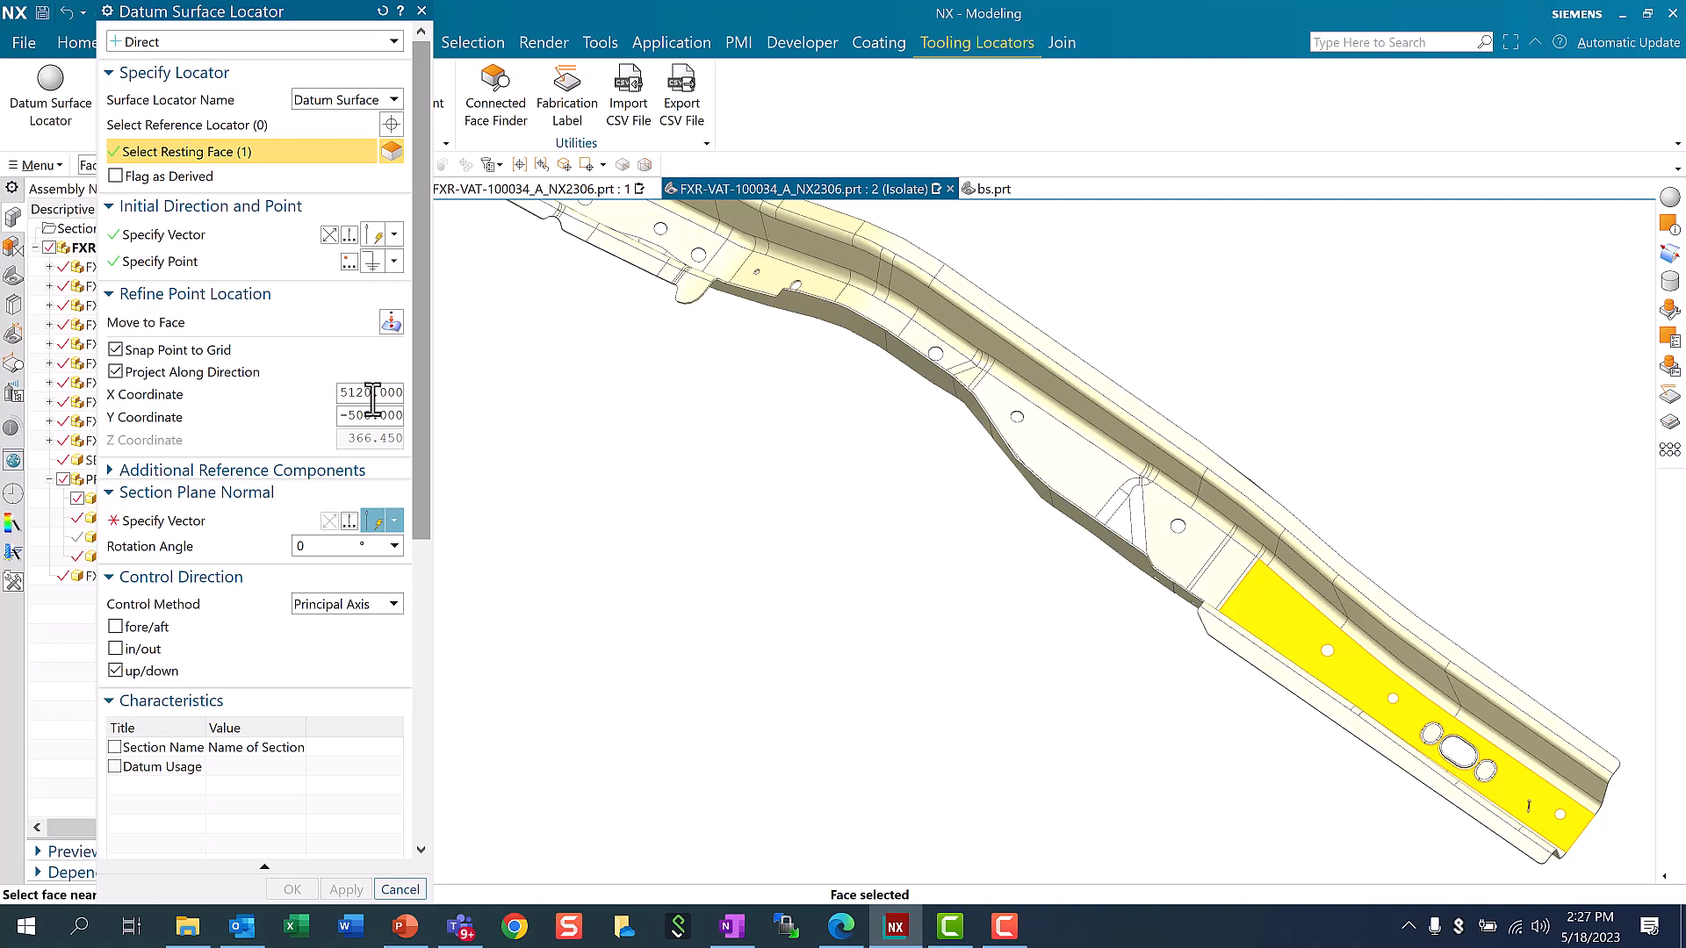
{"action": "scroll", "coordinate": [414, 527], "scroll_direction": "down", "scroll_amount": 5}
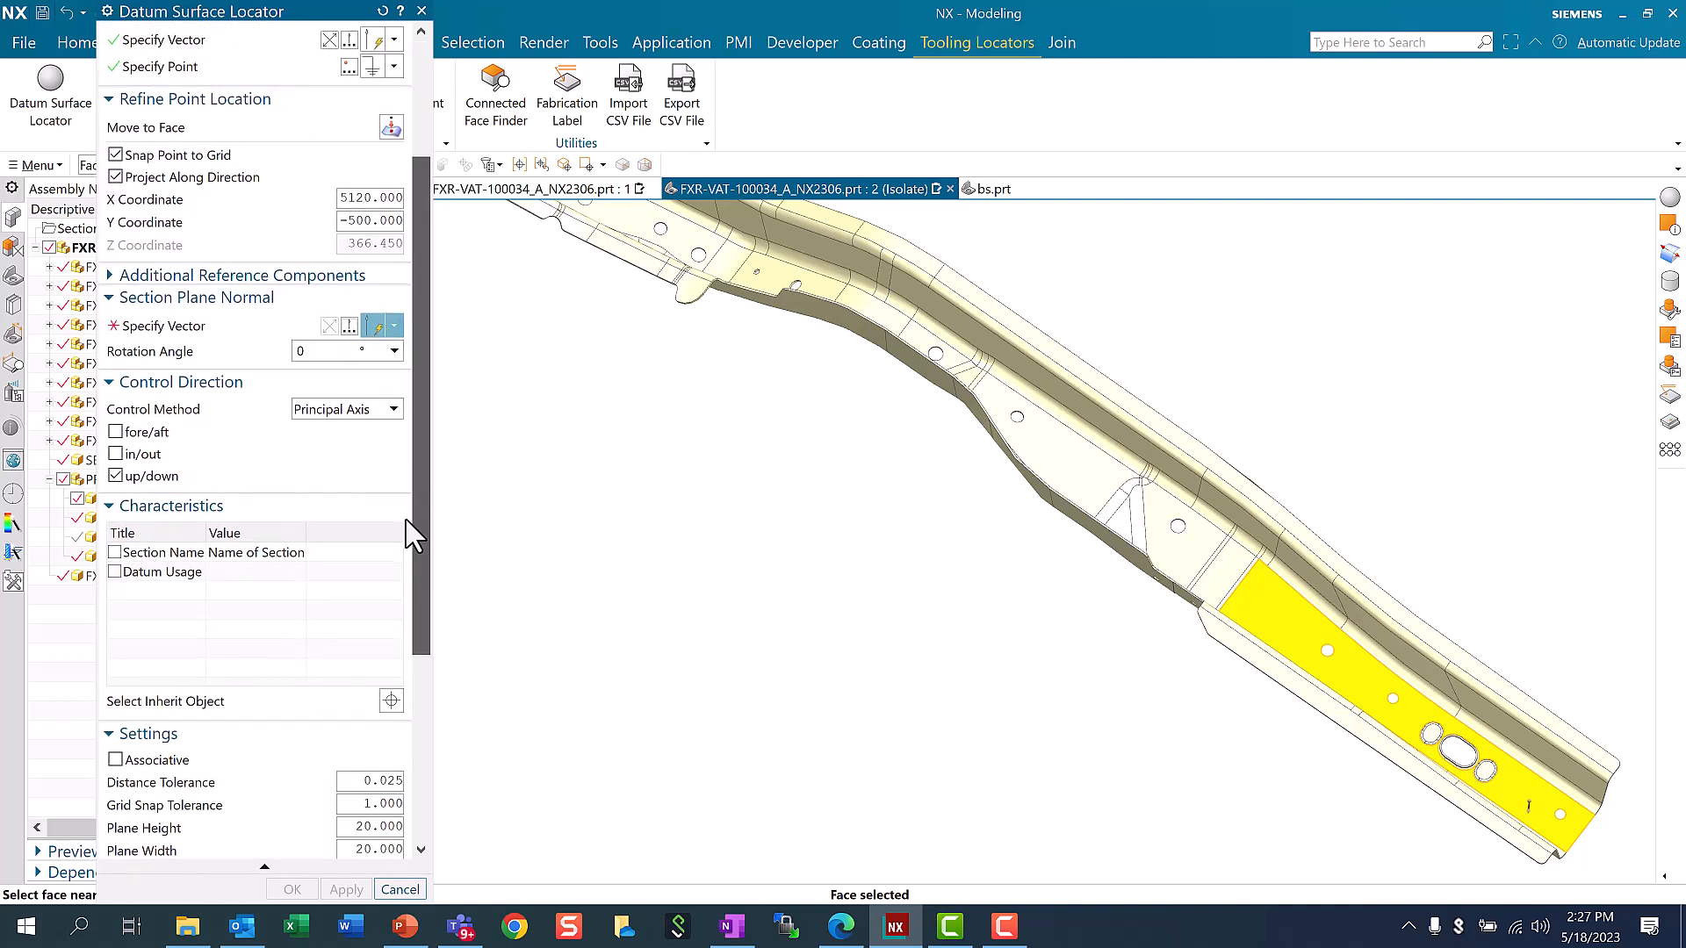
{"action": "scroll", "coordinate": [411, 580], "scroll_direction": "down", "scroll_amount": 2}
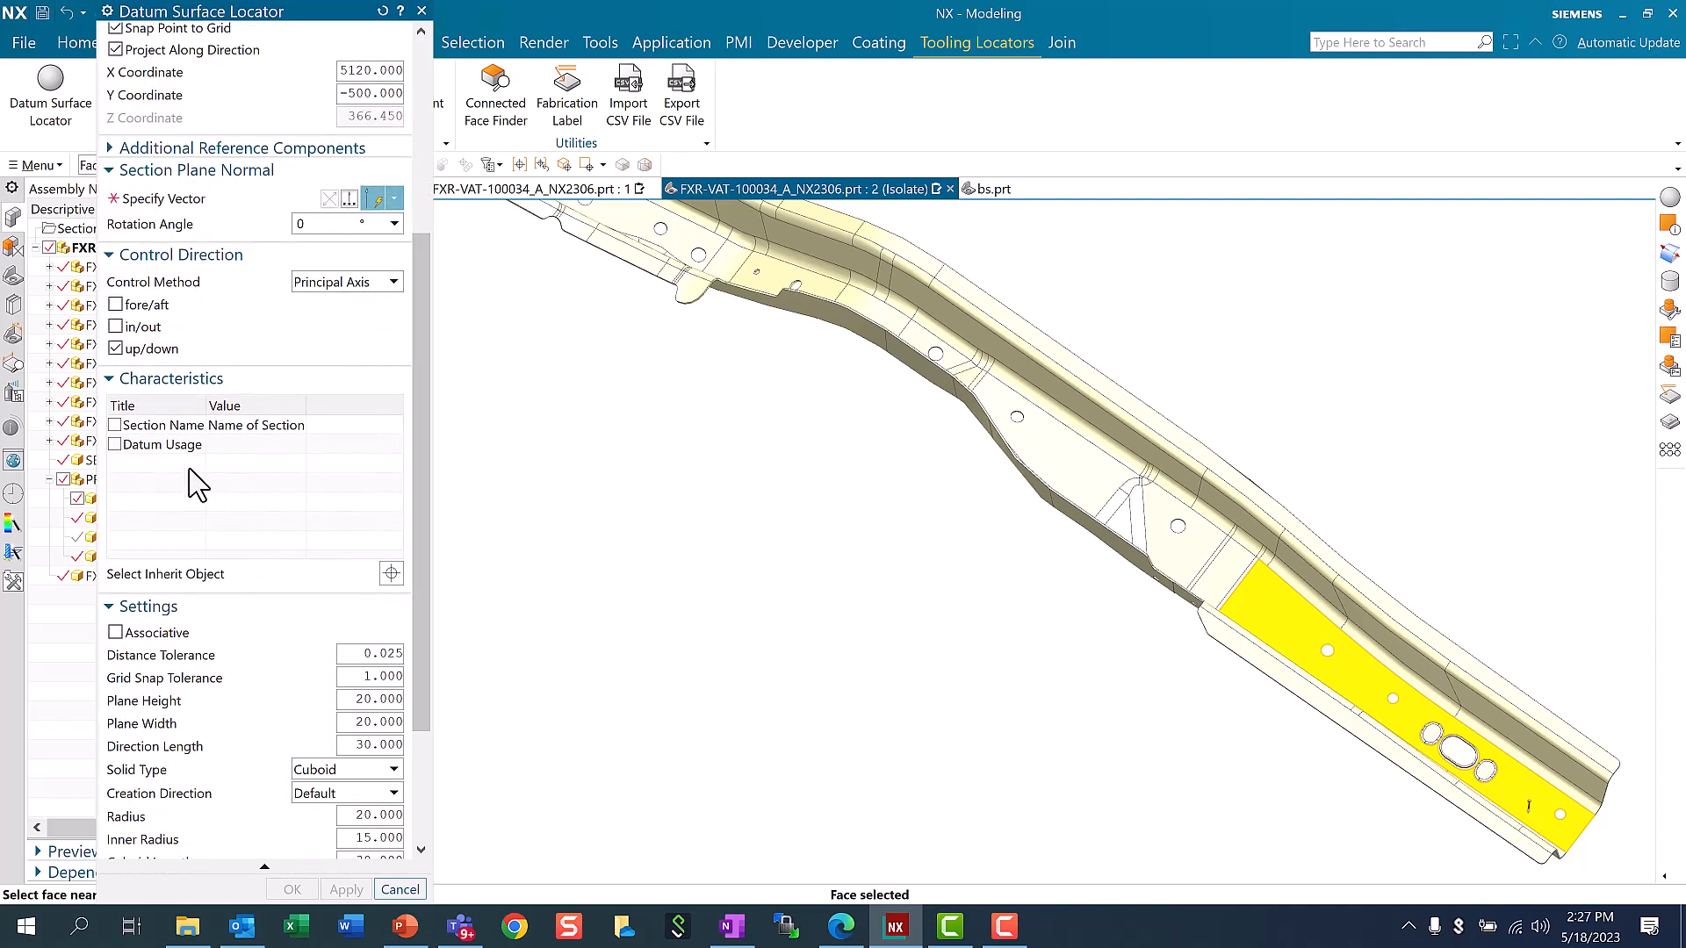
{"action": "left_click", "coordinate": [113, 447]}
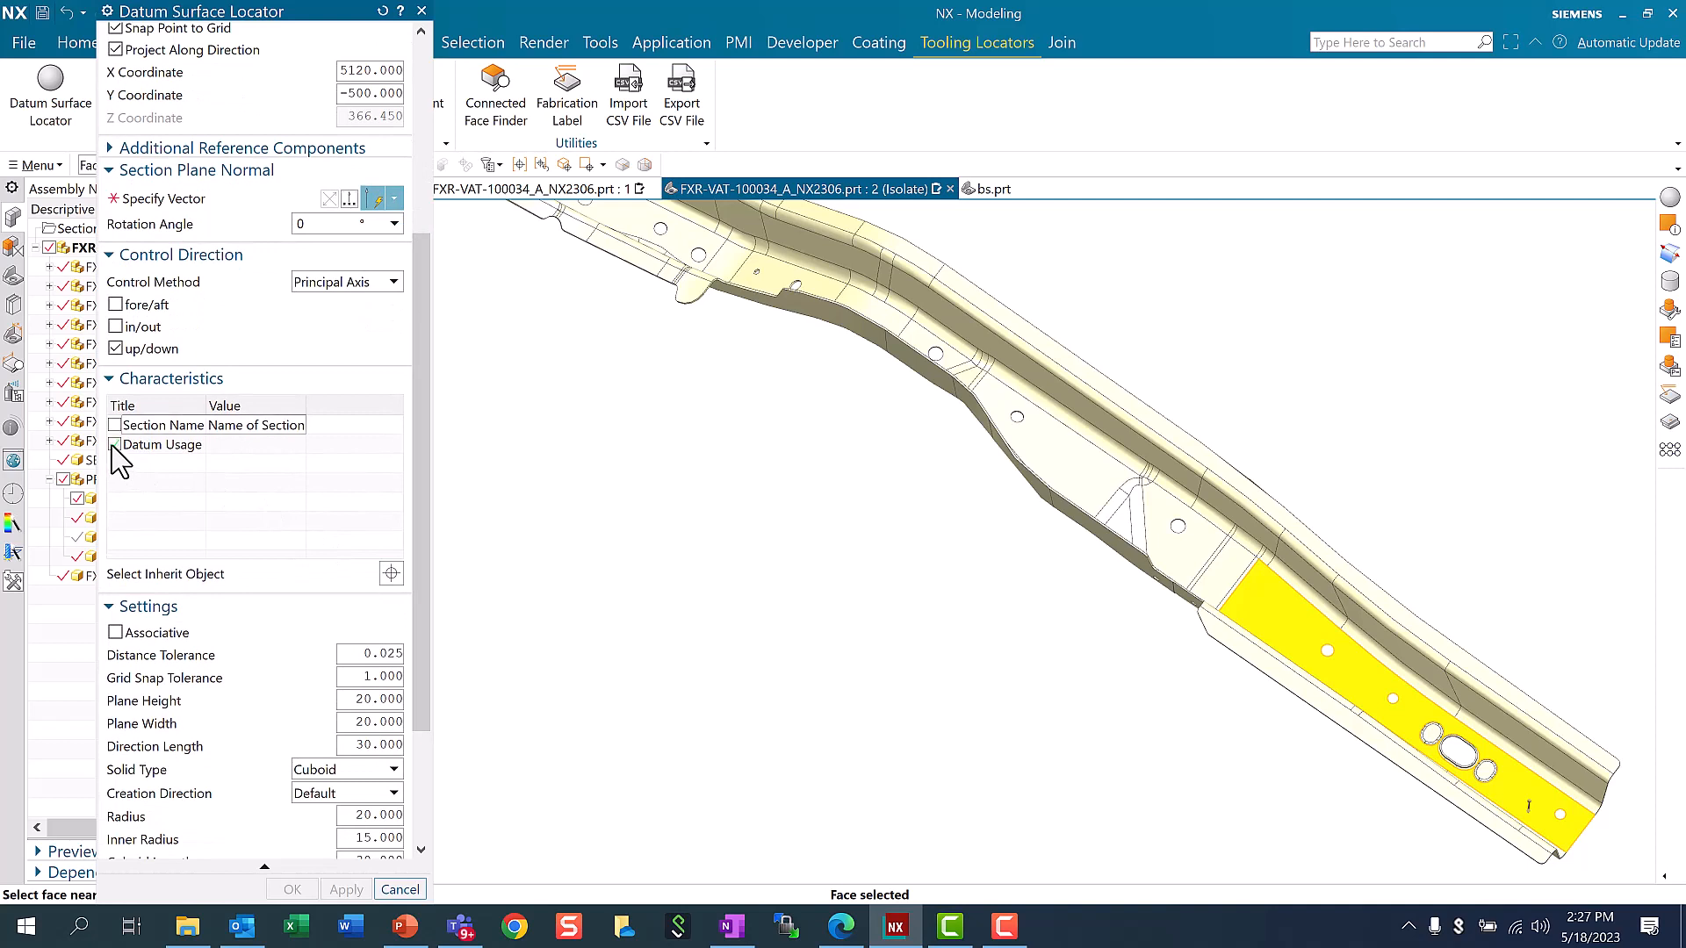
{"action": "left_click", "coordinate": [245, 446]}
{"action": "left_click", "coordinate": [297, 446]}
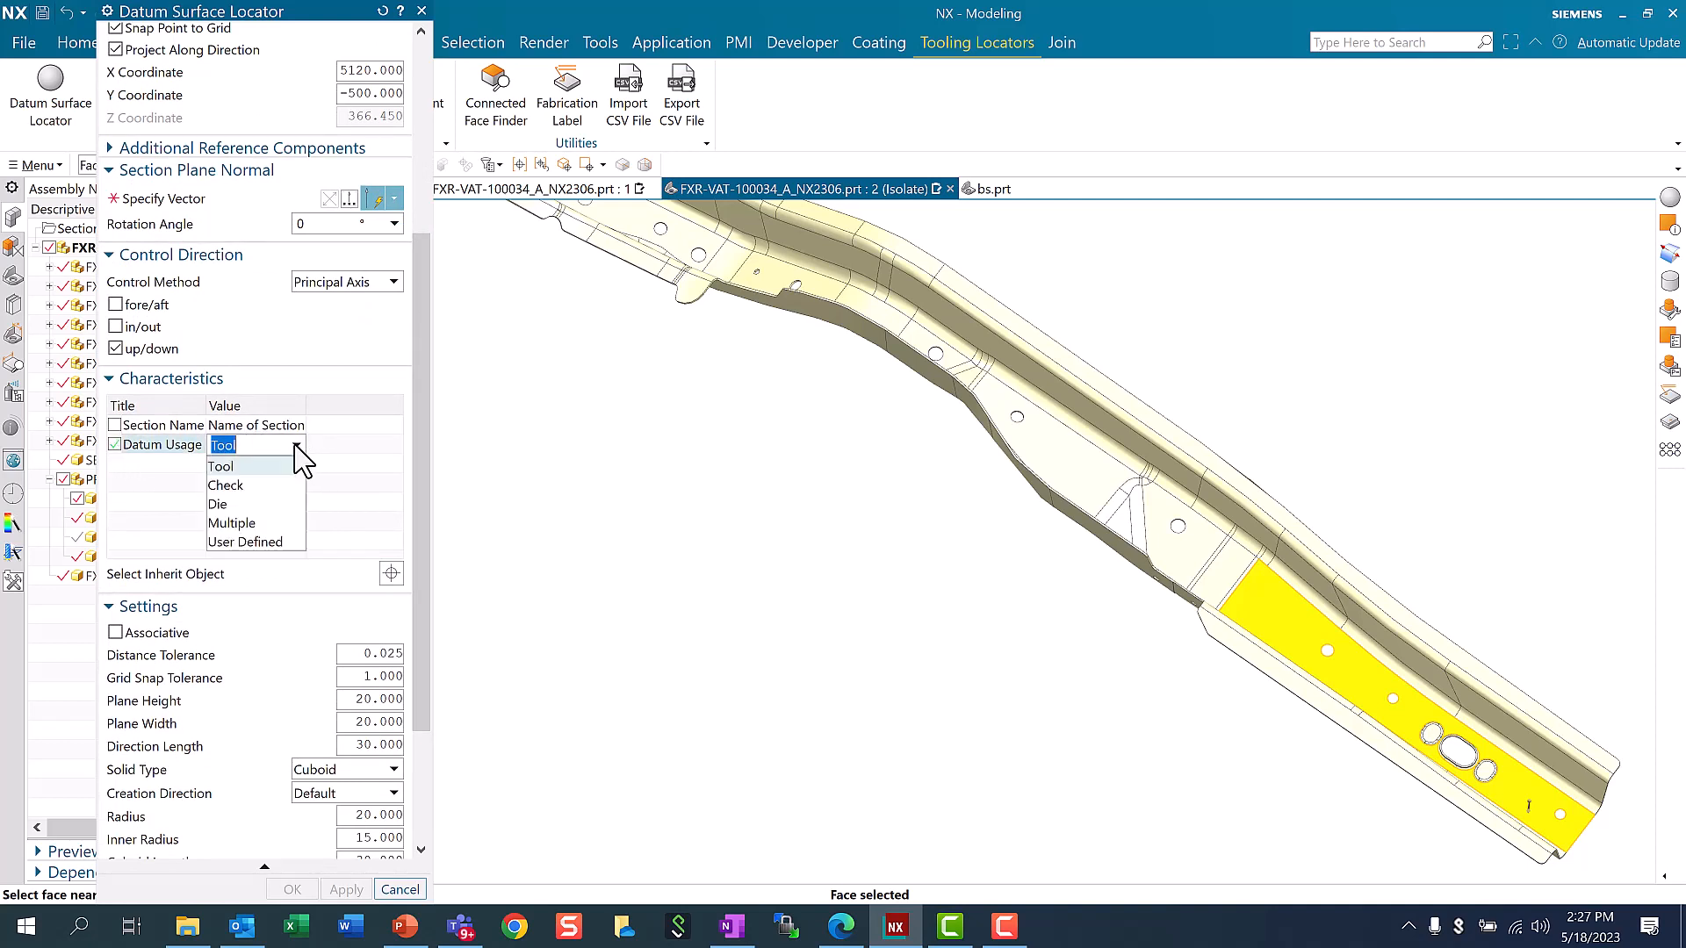
{"action": "left_click", "coordinate": [246, 470]}
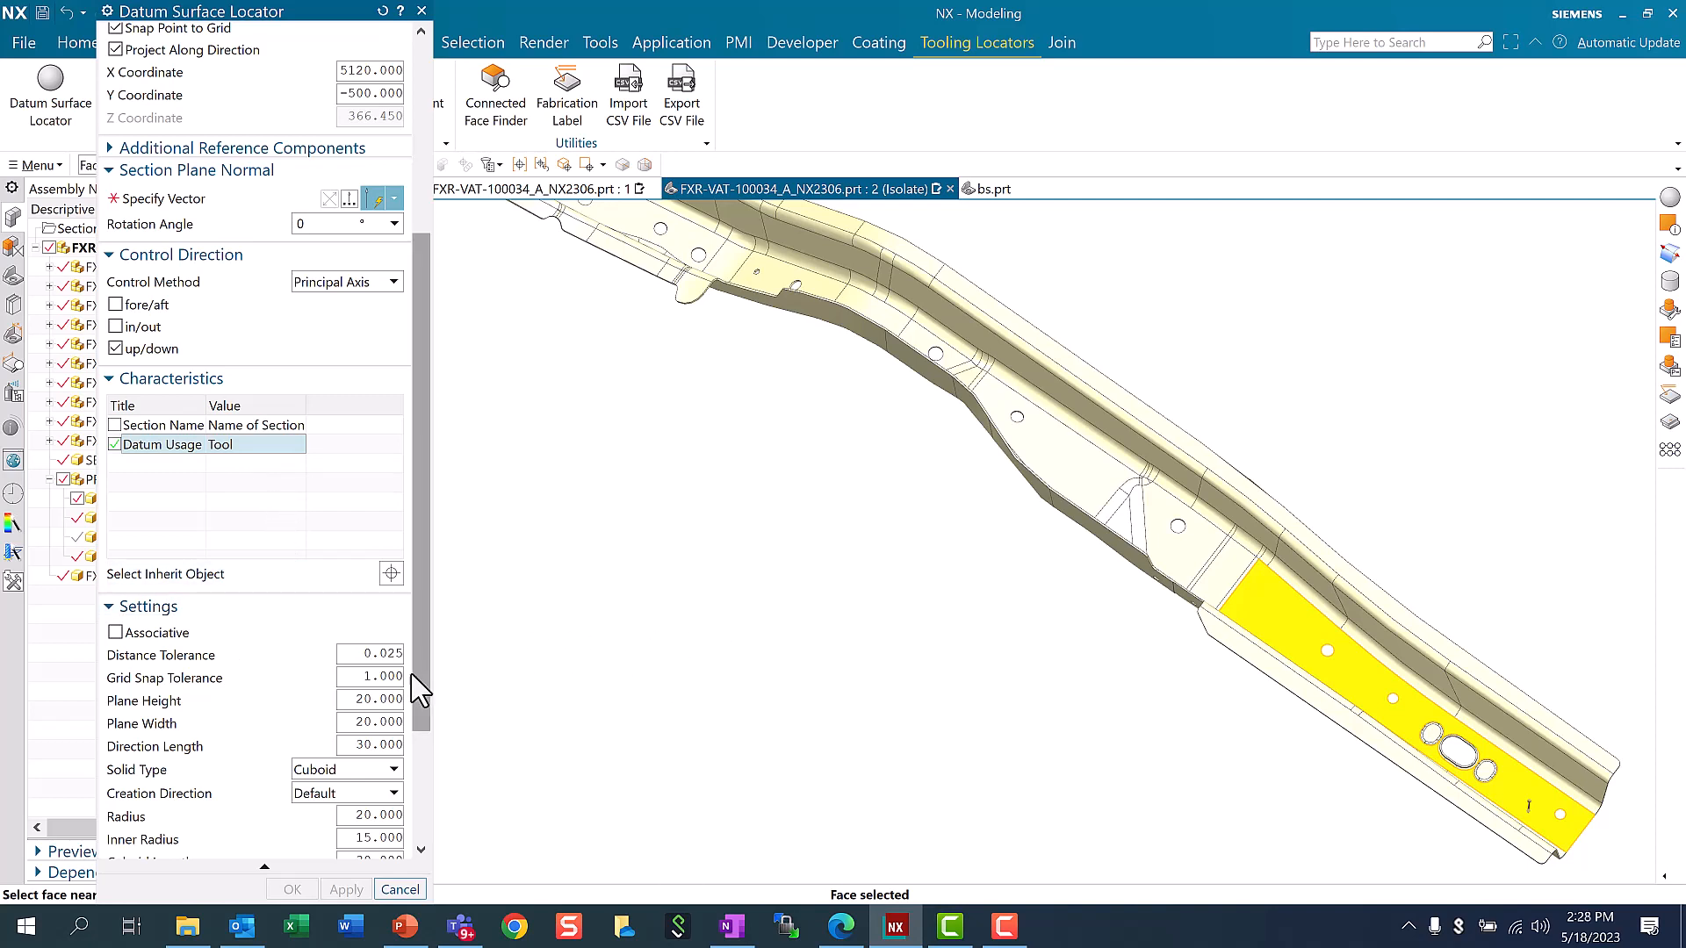
Set the locator's section plane normal to the Y-axis and create the cuboid datum surface
{"action": "scroll", "coordinate": [404, 726], "scroll_direction": "down", "scroll_amount": 1}
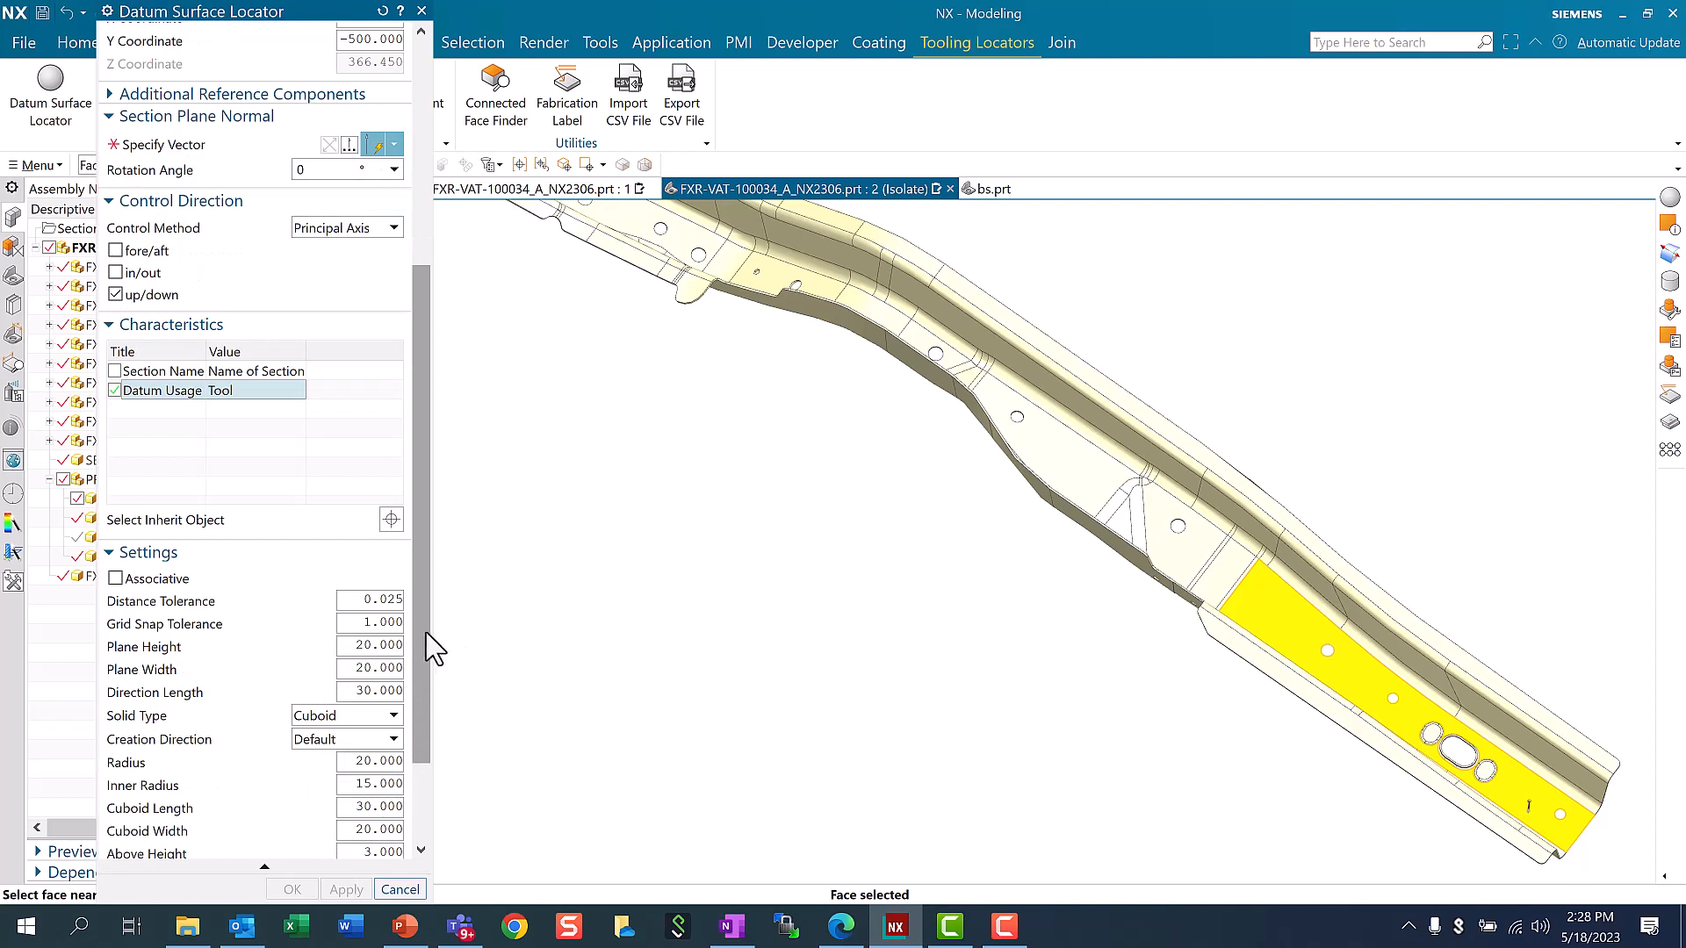
{"action": "left_click_drag", "start_coordinate": [422, 622], "coordinate": [436, 453]}
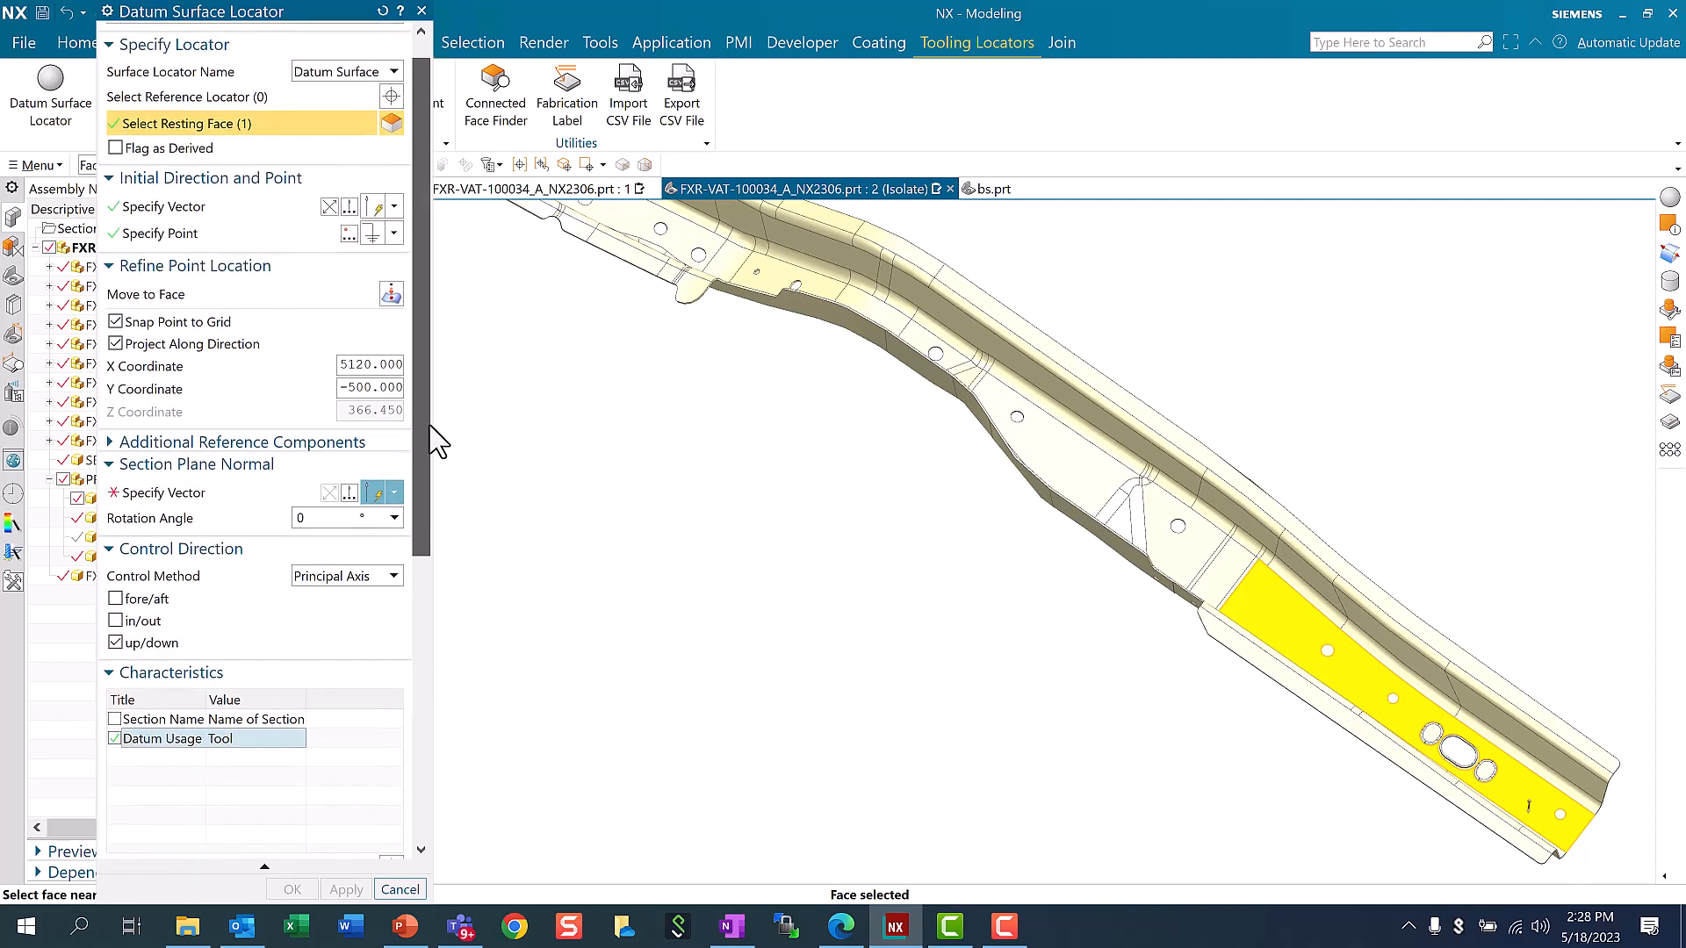
{"action": "left_click", "coordinate": [207, 494]}
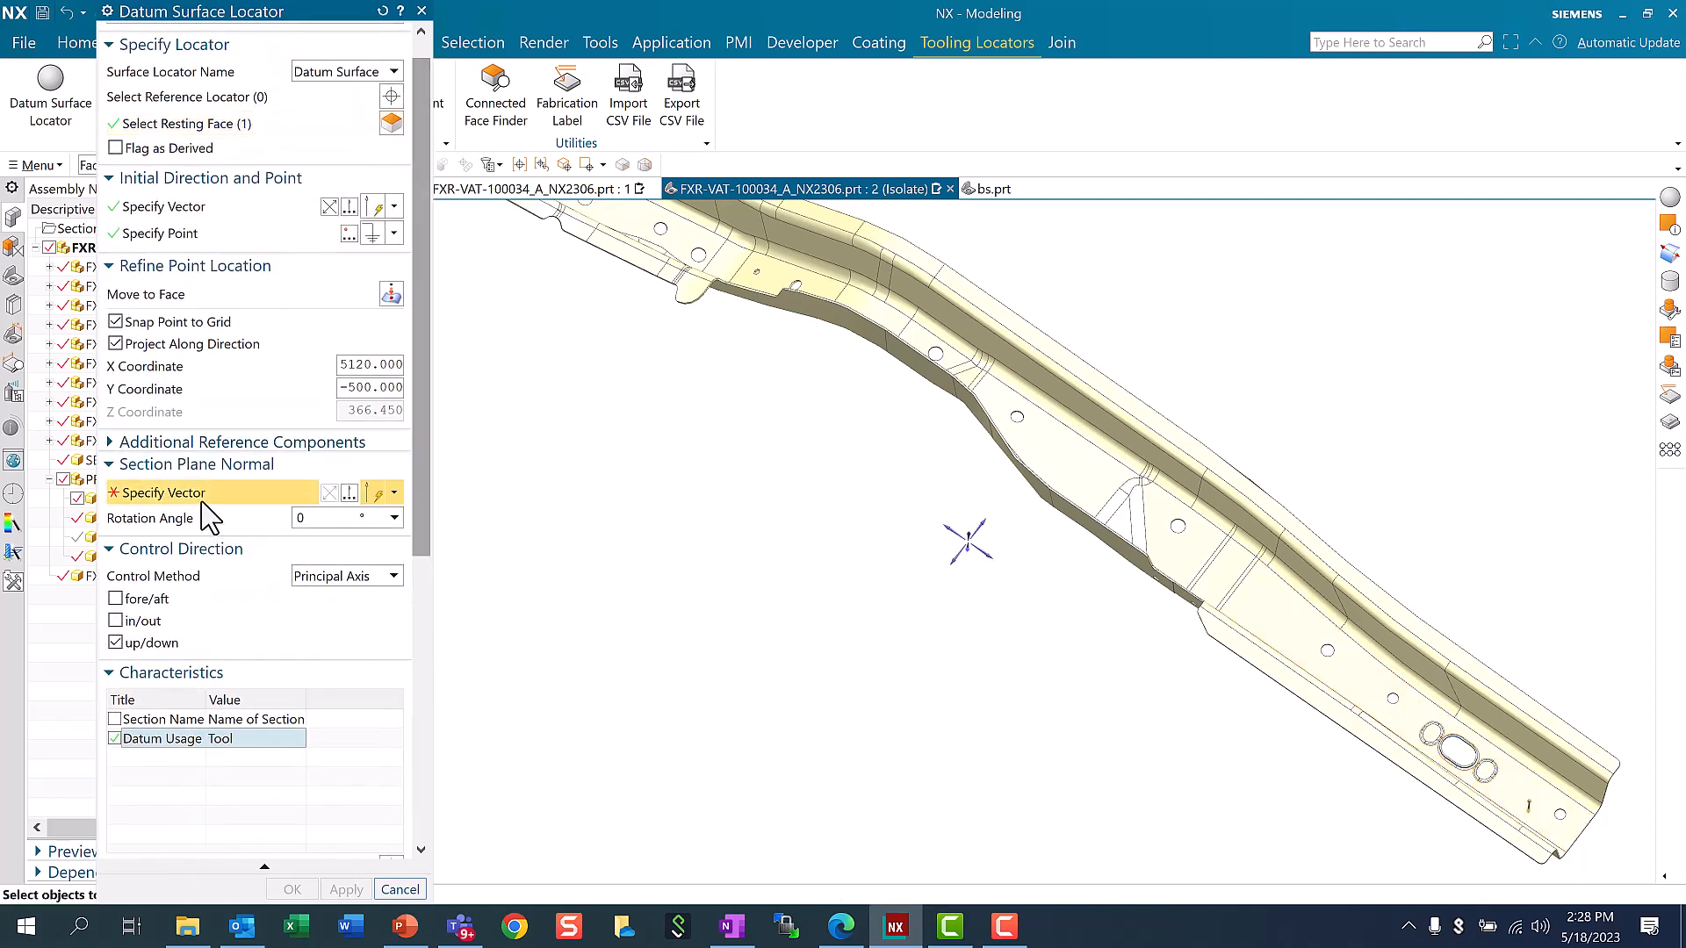
{"action": "left_click", "coordinate": [988, 519]}
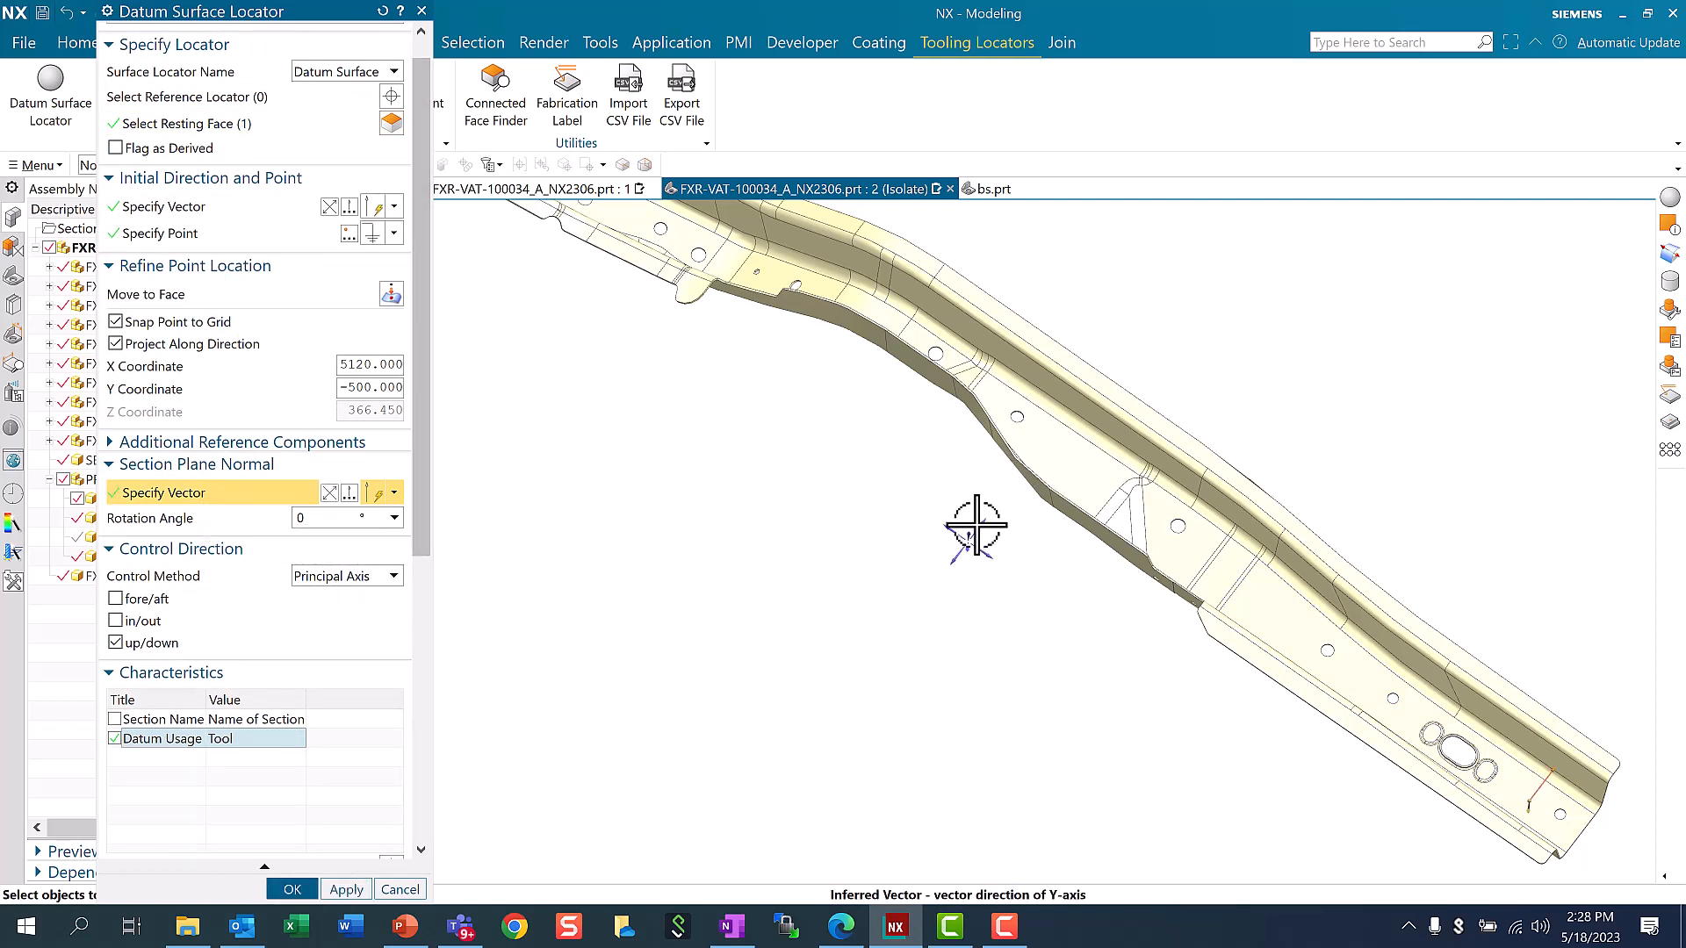
{"action": "left_click", "coordinate": [292, 890]}
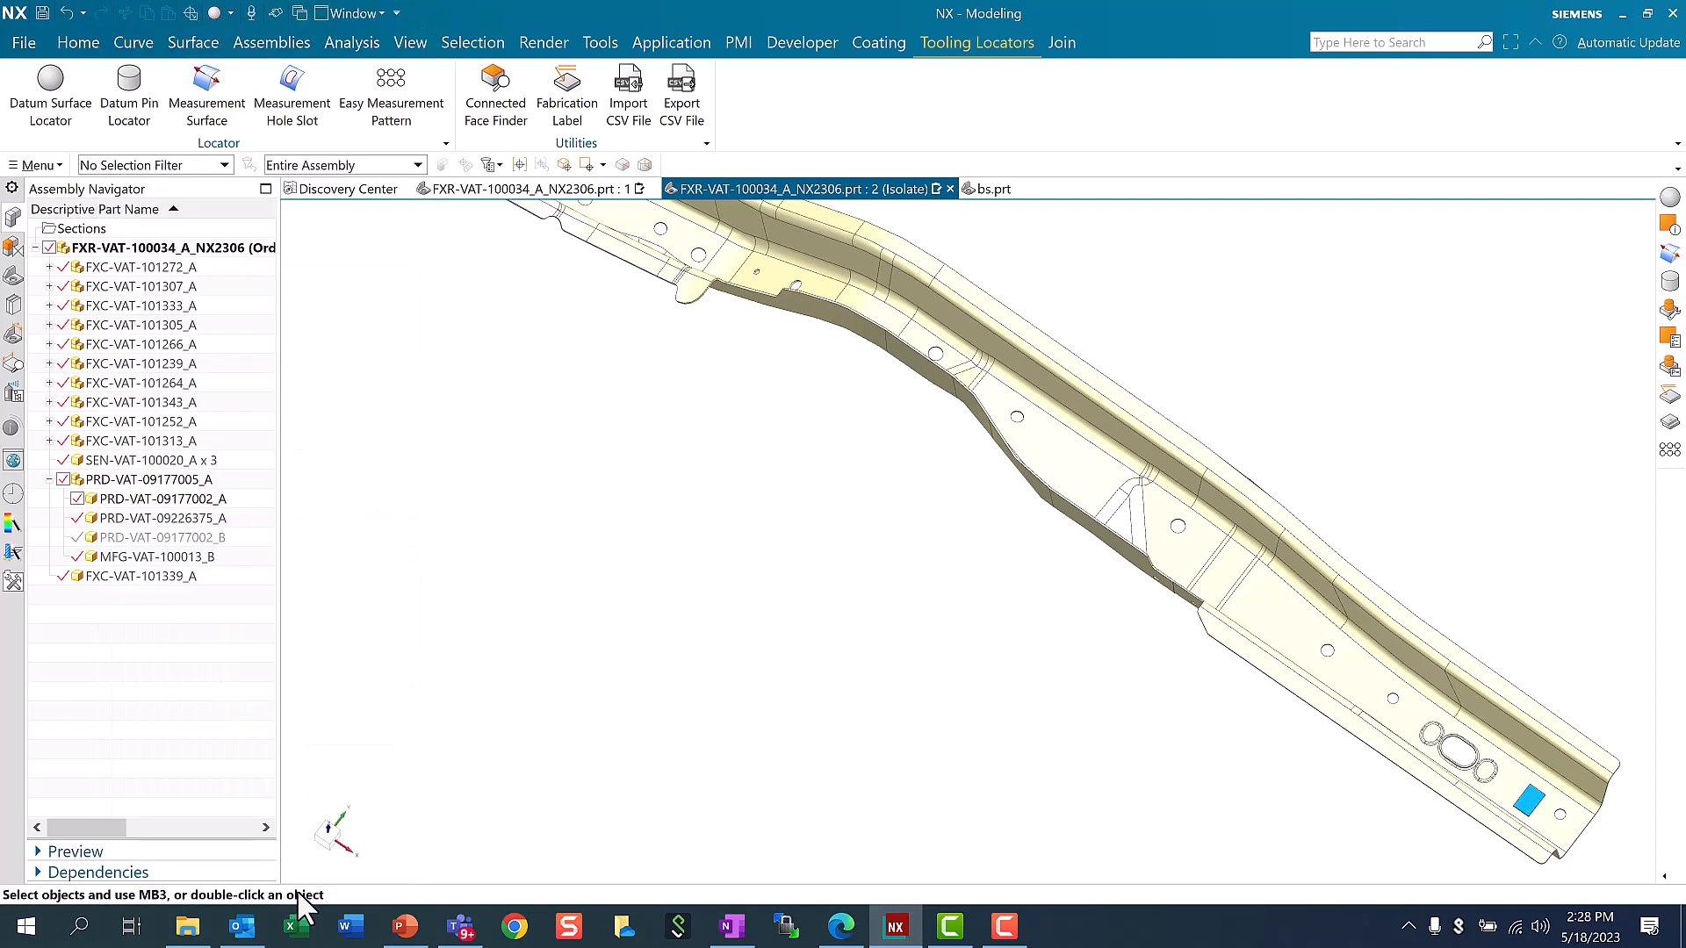
Start a second datum surface locator on the flat face at the rail's opposite end, at X 3930, Y -490
{"action": "scroll", "coordinate": [1072, 727], "scroll_direction": "up", "scroll_amount": 5}
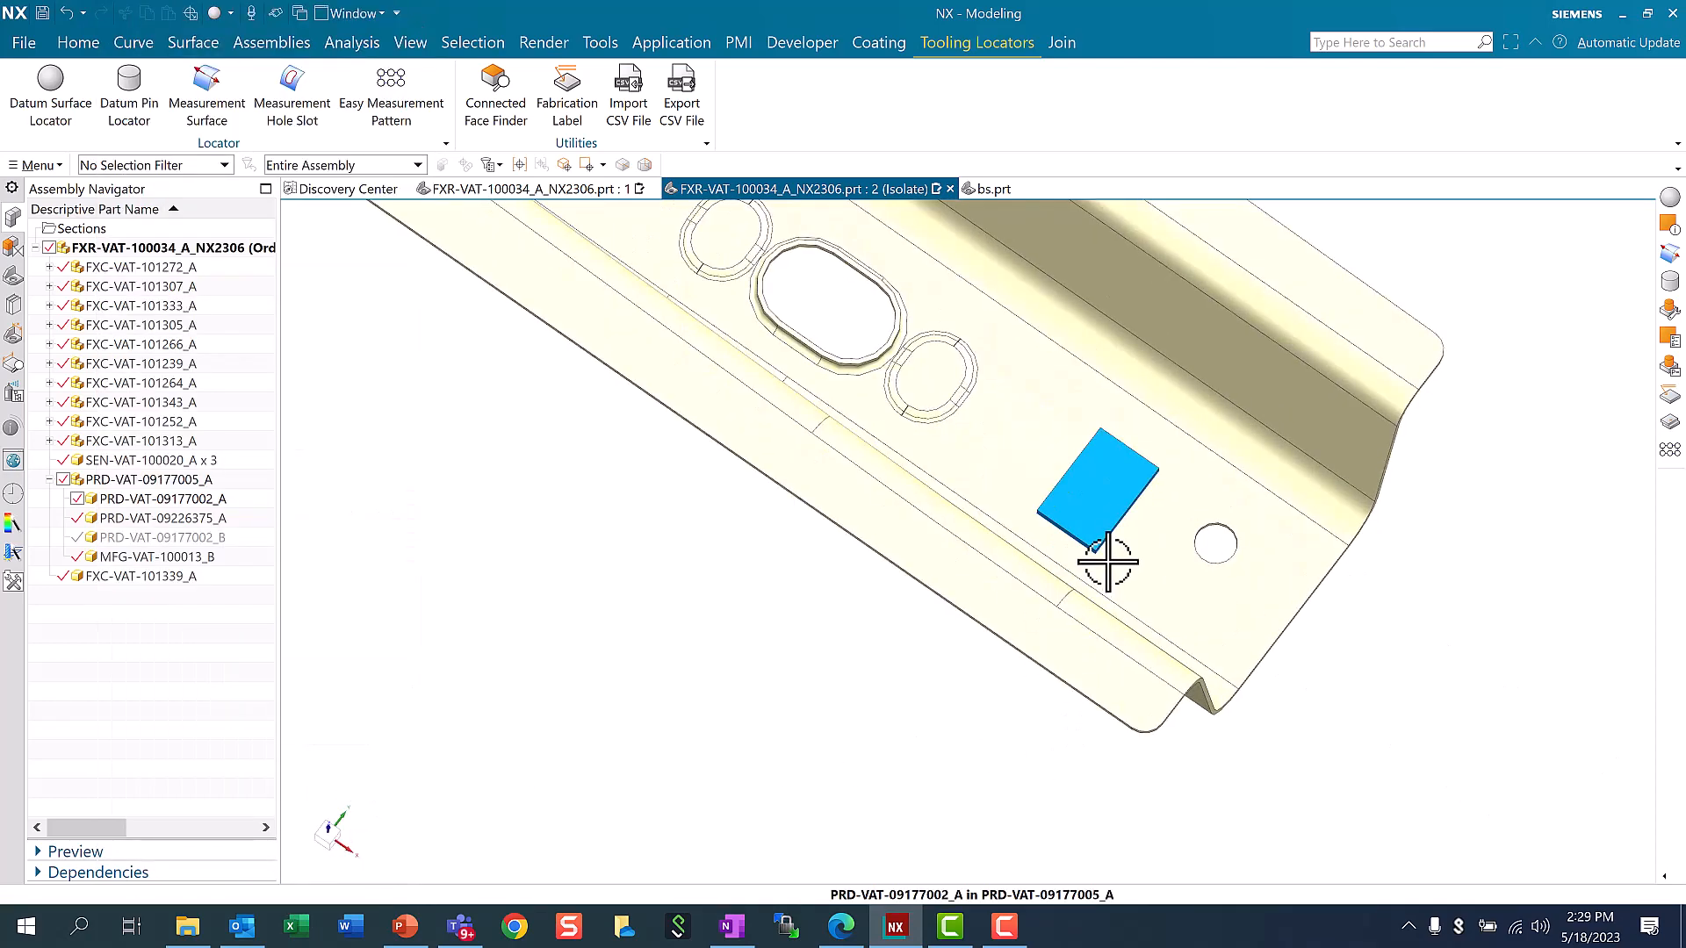
{"action": "mouse_move", "coordinate": [1108, 562]}
{"action": "middle_mouse_down"}
{"action": "mouse_move", "coordinate": [1111, 471]}
{"action": "mouse_move", "coordinate": [1091, 534]}
{"action": "middle_mouse_up"}
{"action": "right_click", "coordinate": [696, 594]}
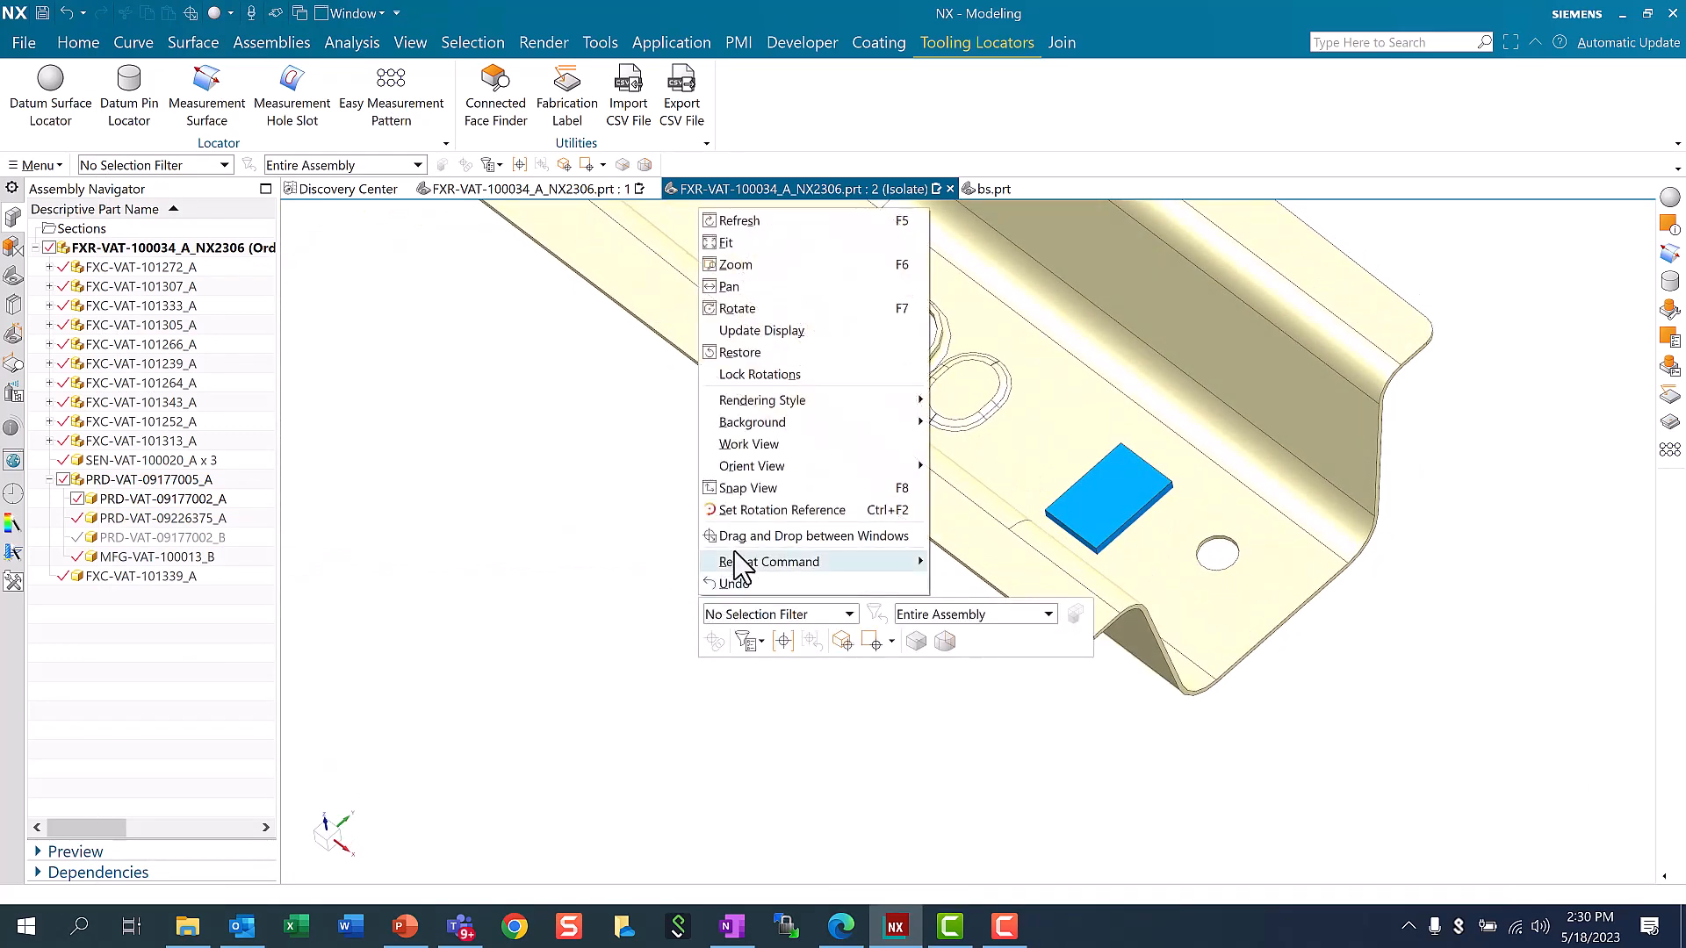
{"action": "left_click", "coordinate": [773, 243]}
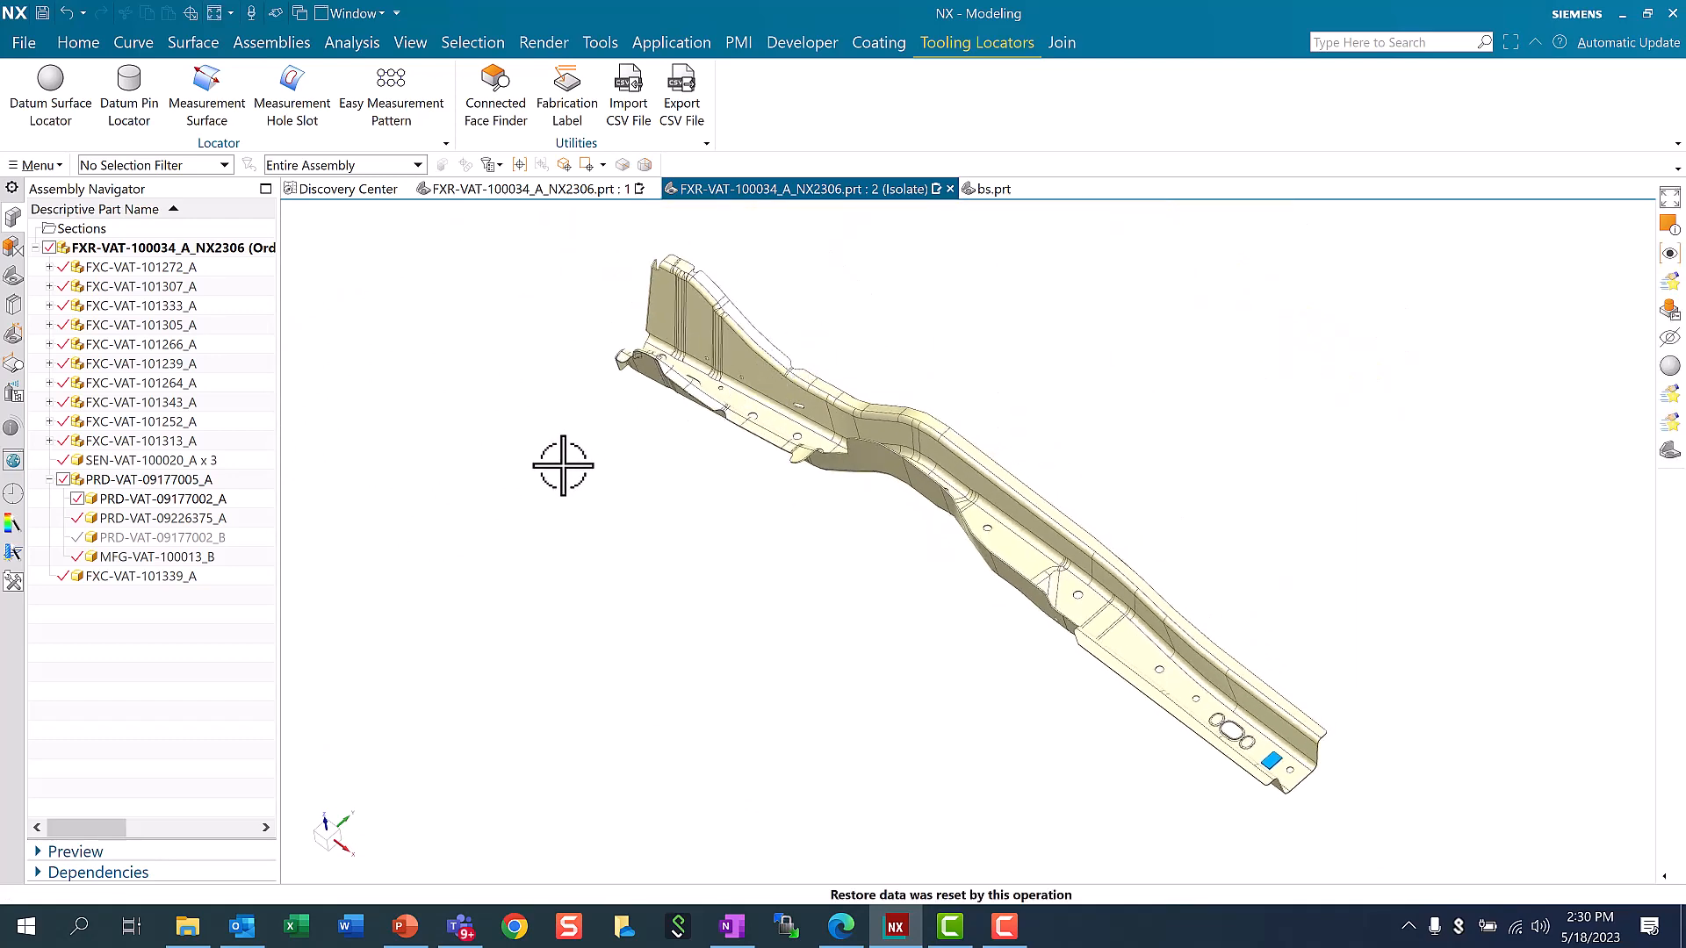
{"action": "left_click", "coordinate": [51, 87]}
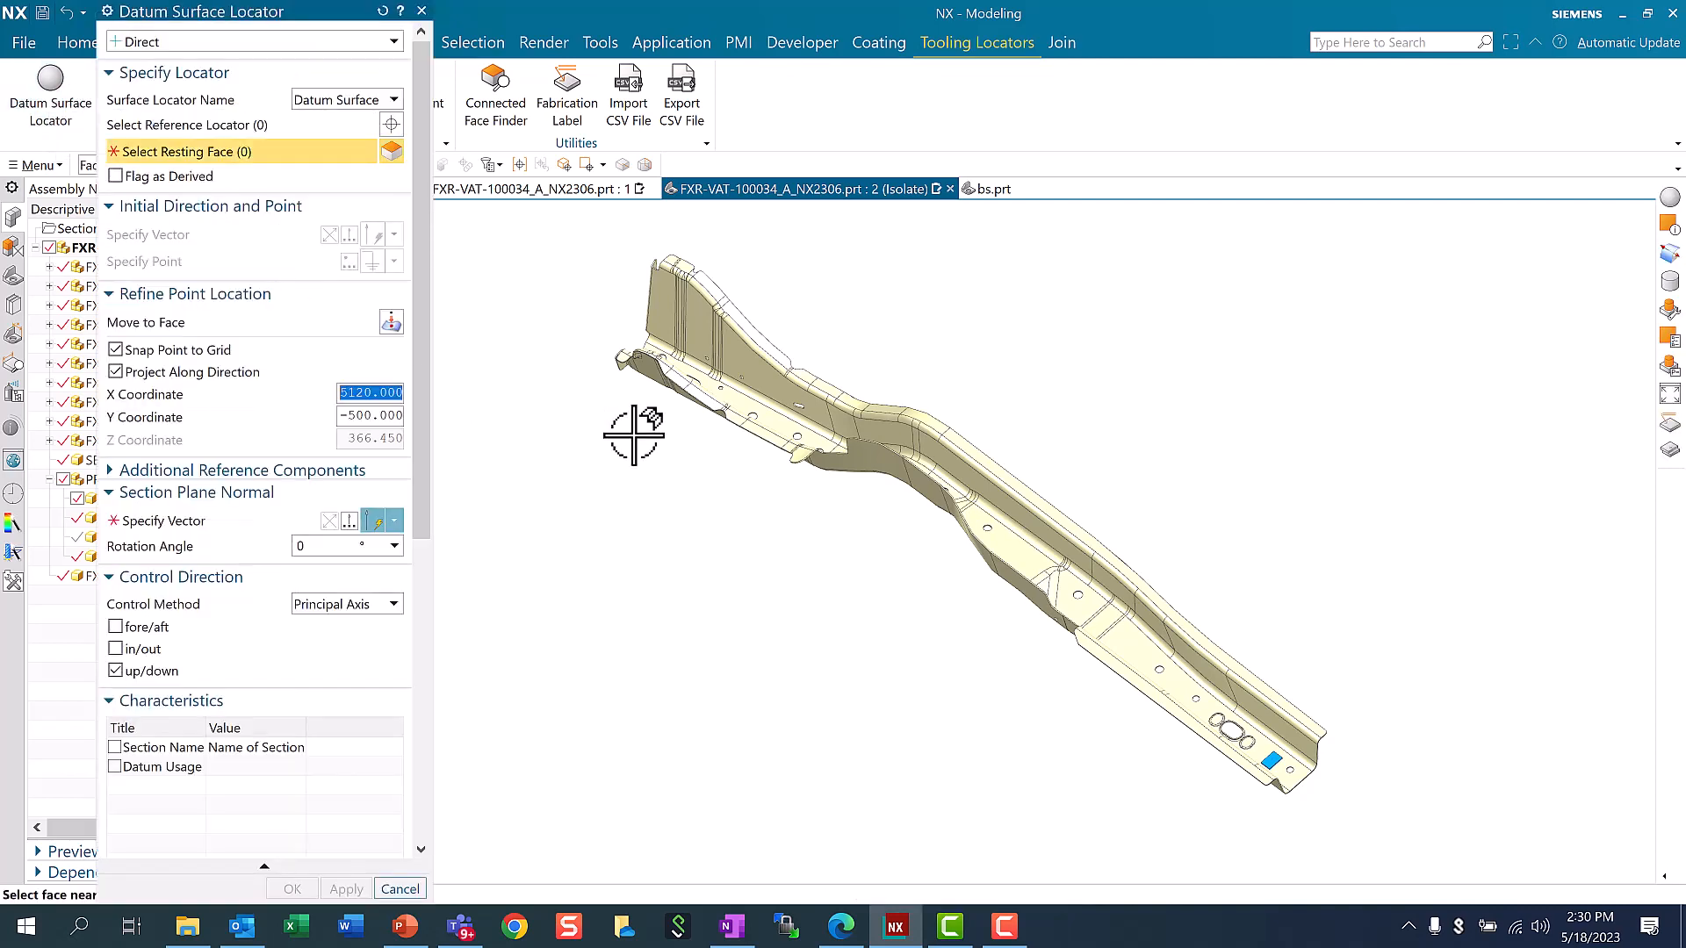
{"action": "scroll", "coordinate": [805, 489], "scroll_direction": "up", "scroll_amount": 3}
{"action": "middle_click_drag", "start_coordinate": [805, 489], "coordinate": [836, 602]}
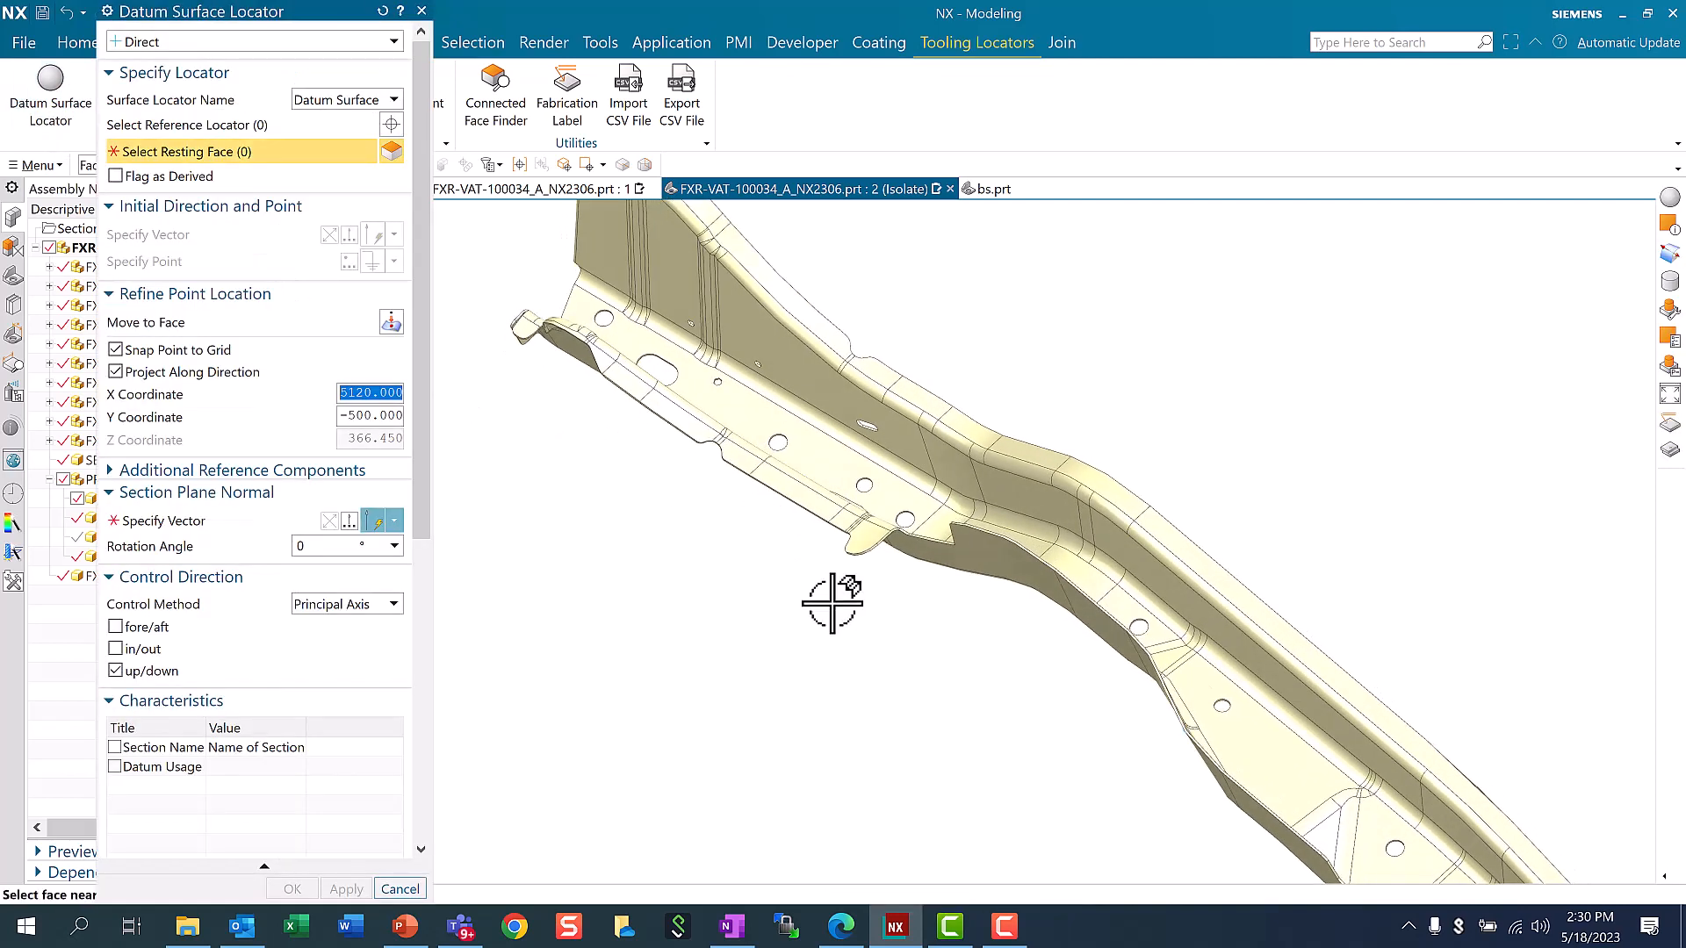
{"action": "left_click", "coordinate": [825, 461]}
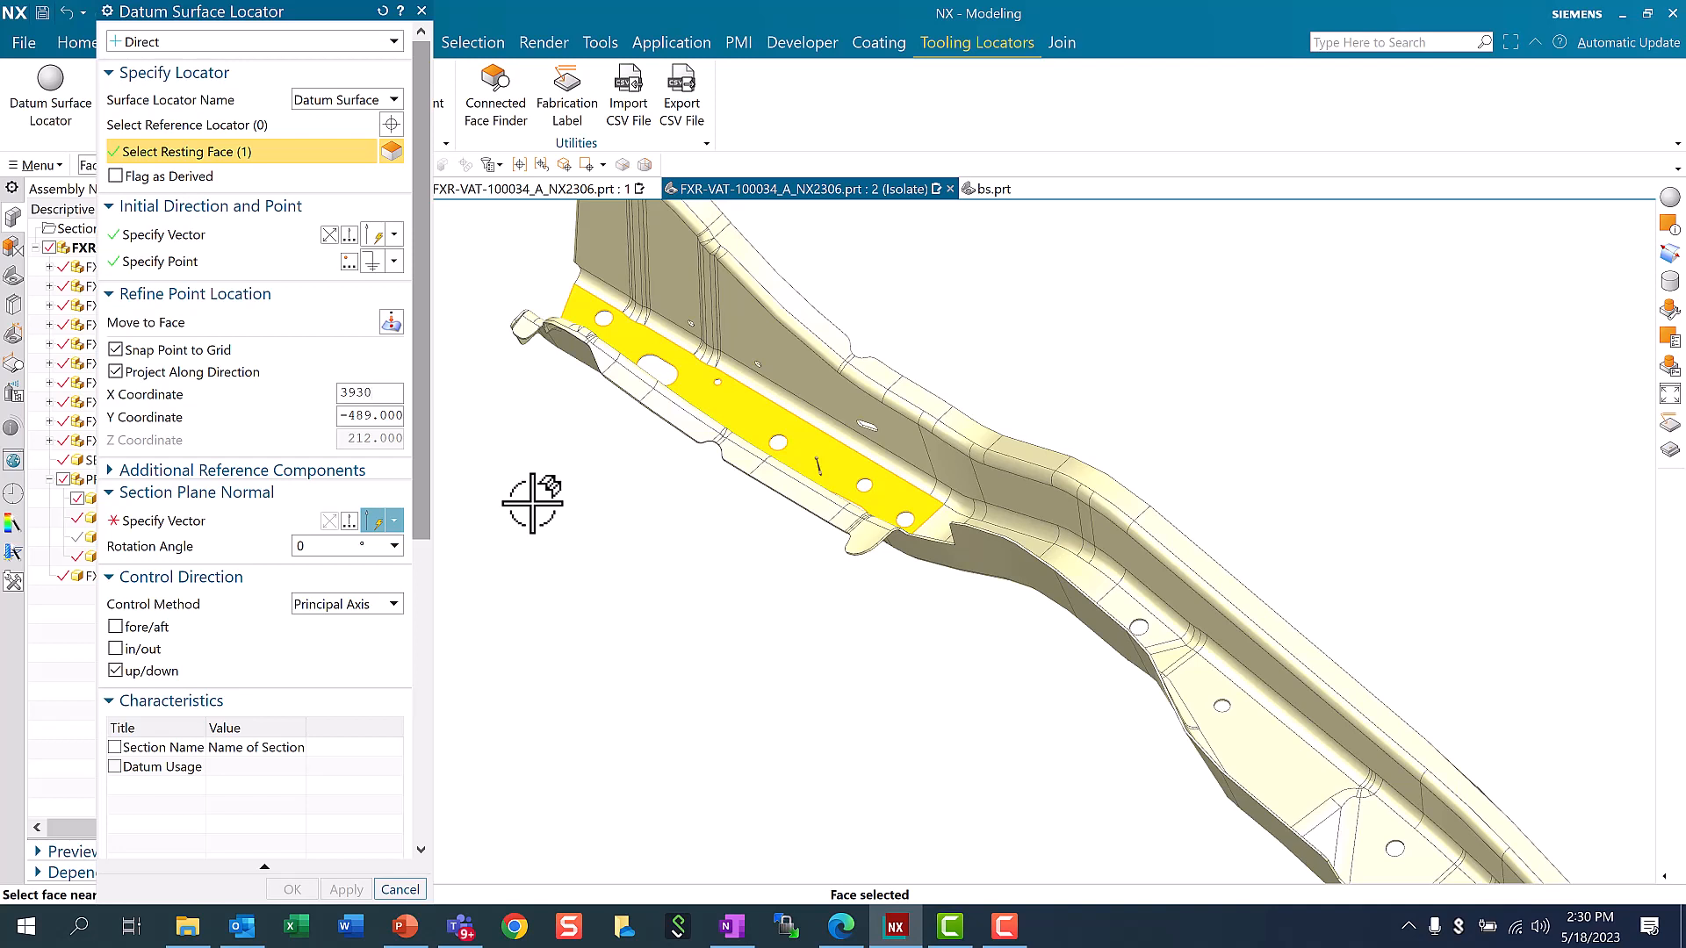
{"action": "key", "text": "Tab"}
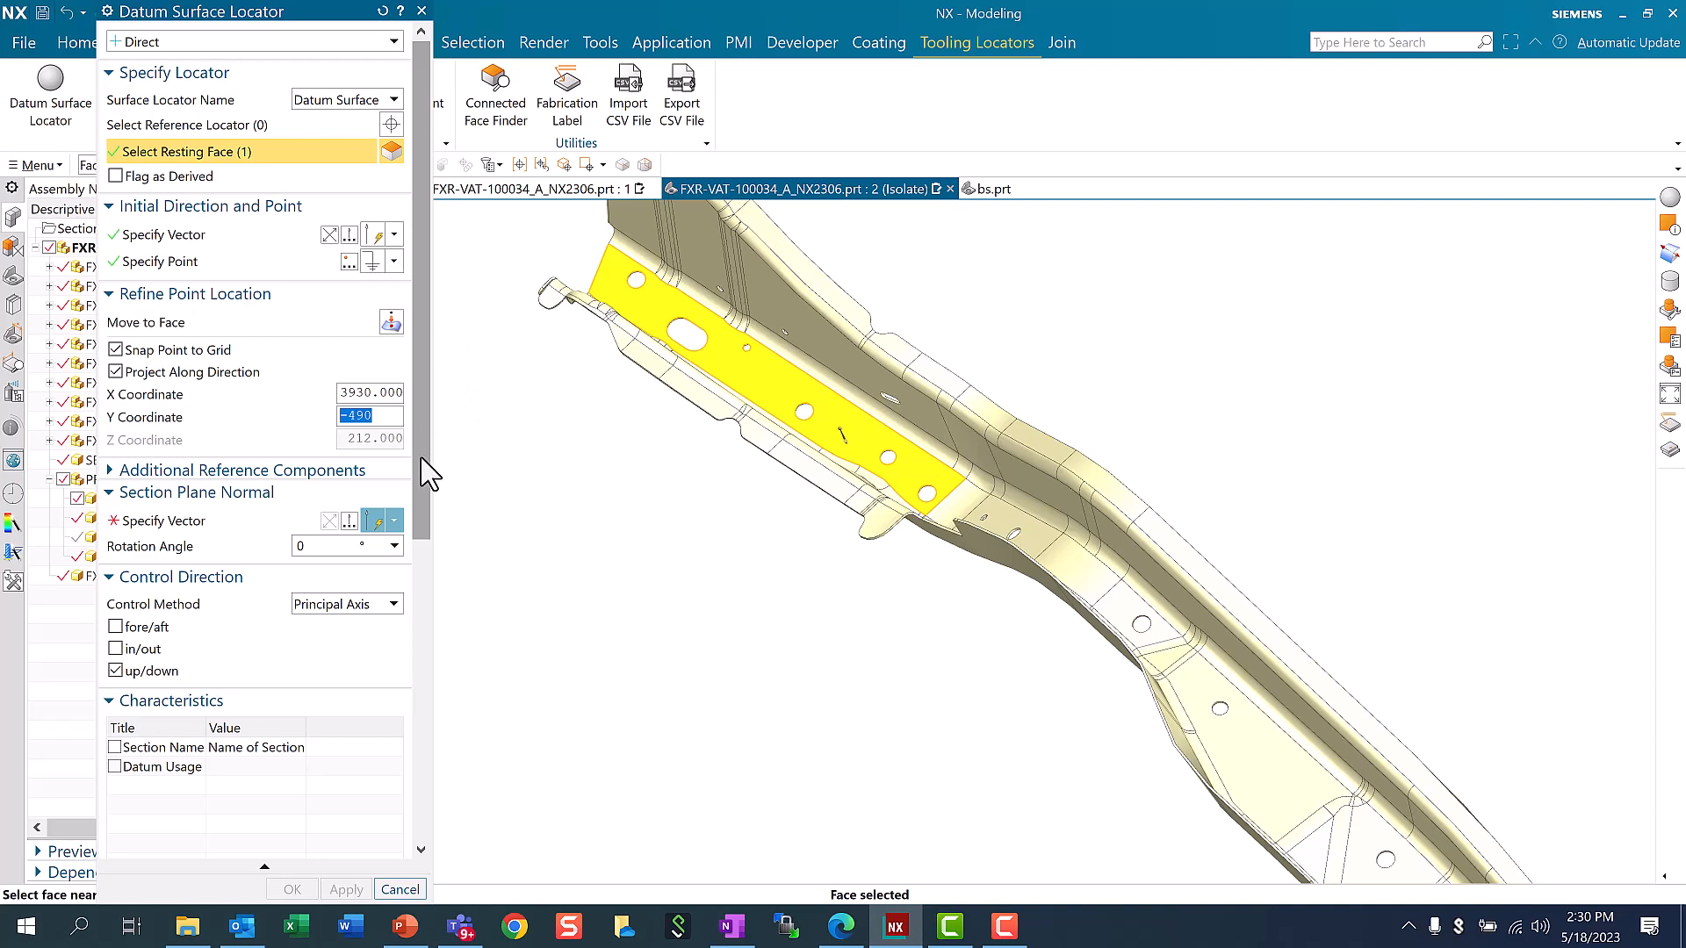
Enable the Datum Usage characteristic of the second locator and set it to Multiple
{"action": "left_click_drag", "start_coordinate": [425, 494], "coordinate": [403, 632]}
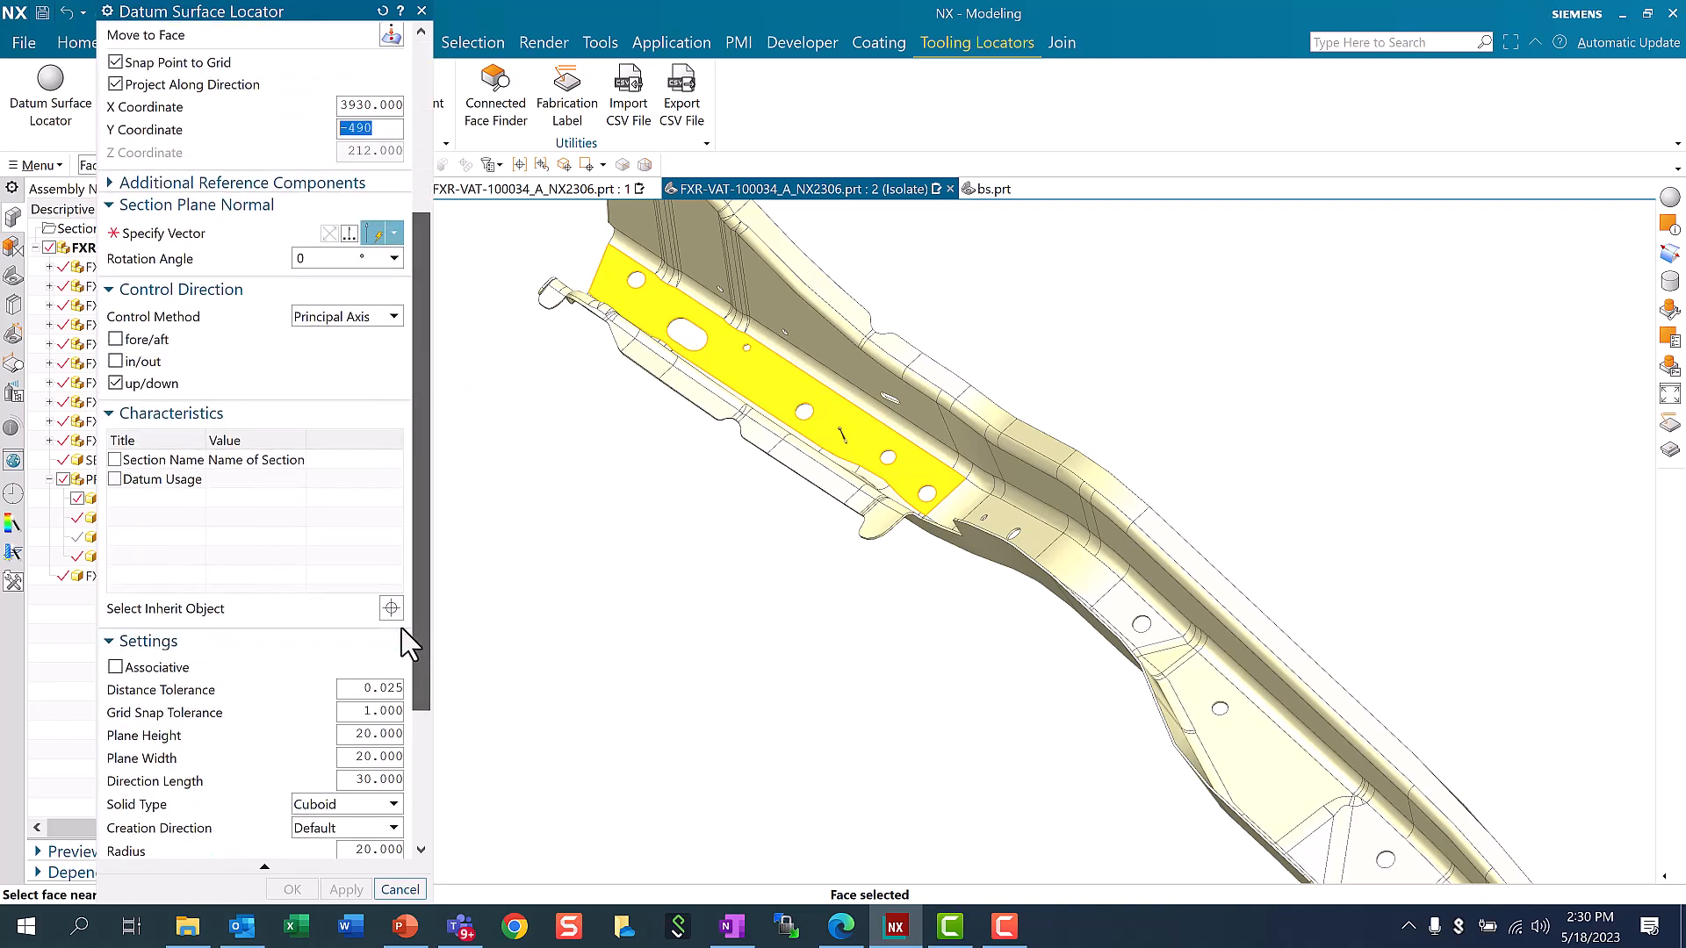
{"action": "left_click", "coordinate": [115, 479]}
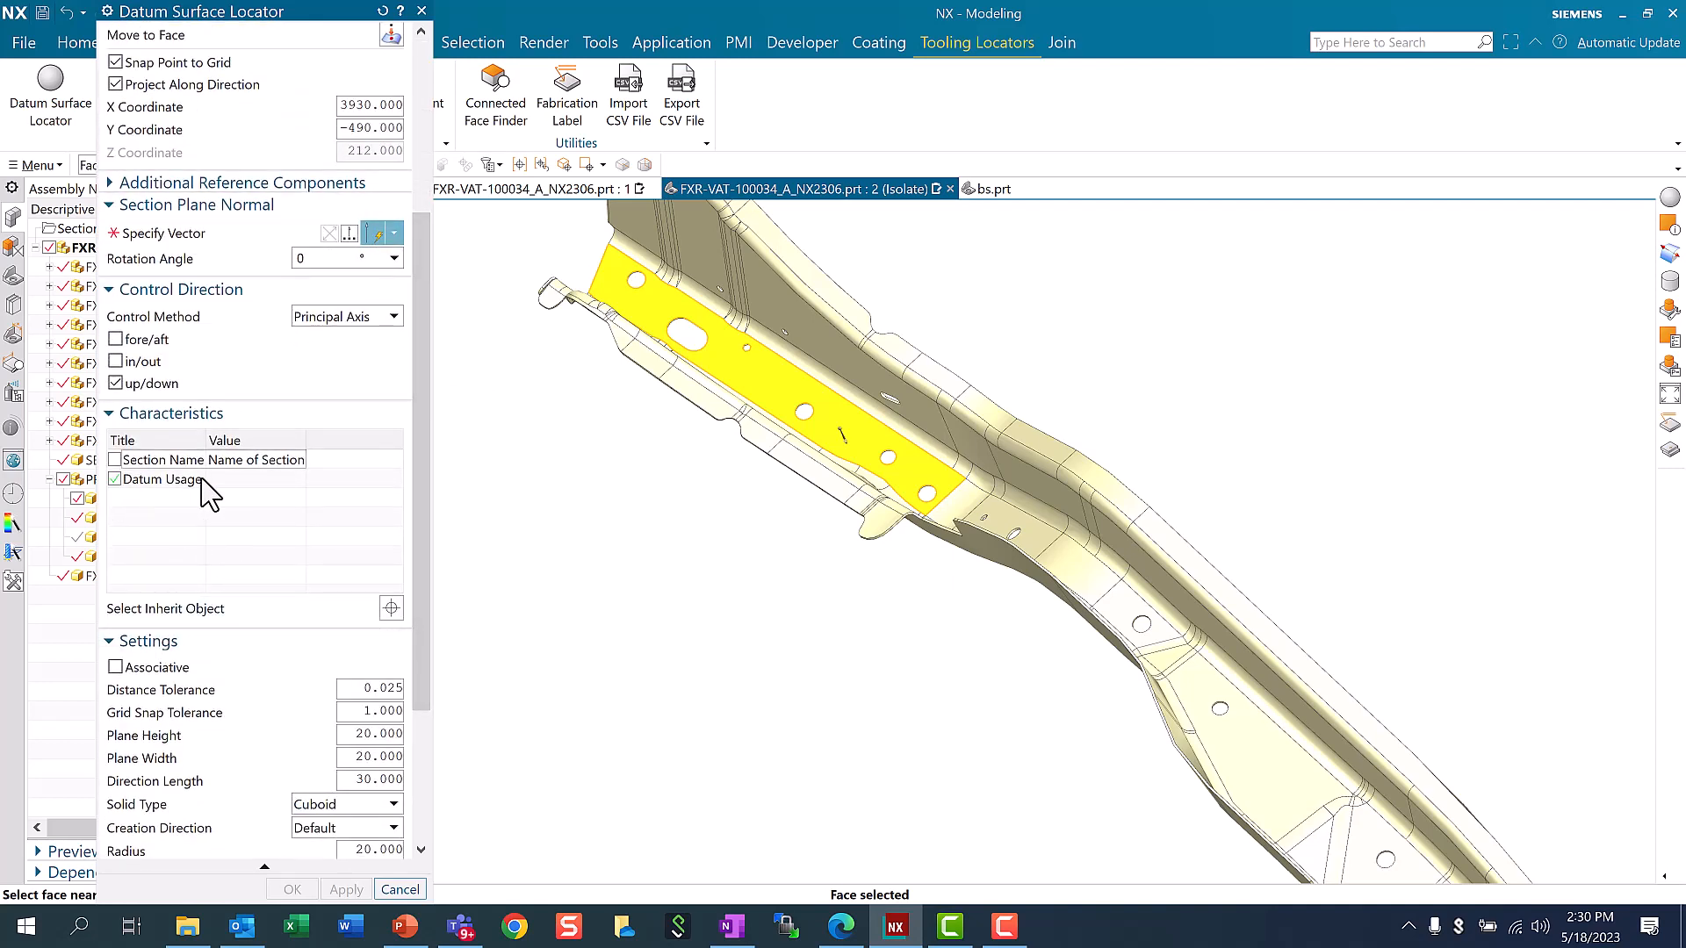
{"action": "left_click", "coordinate": [225, 480]}
{"action": "left_click", "coordinate": [297, 481]}
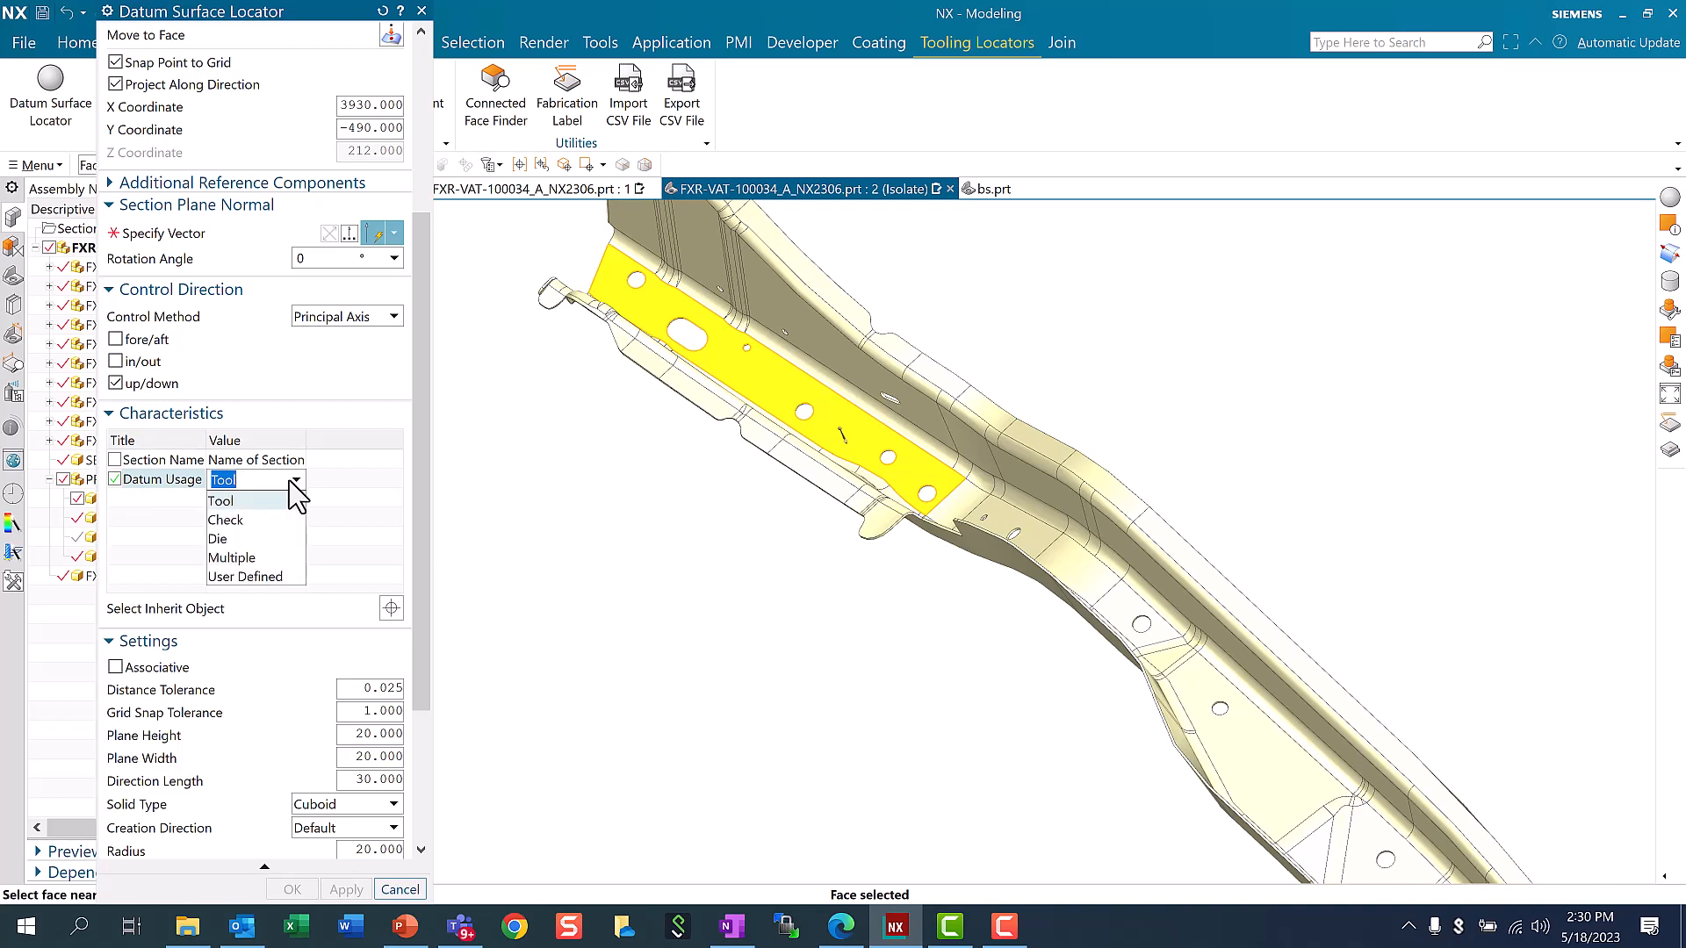
{"action": "left_click", "coordinate": [255, 572]}
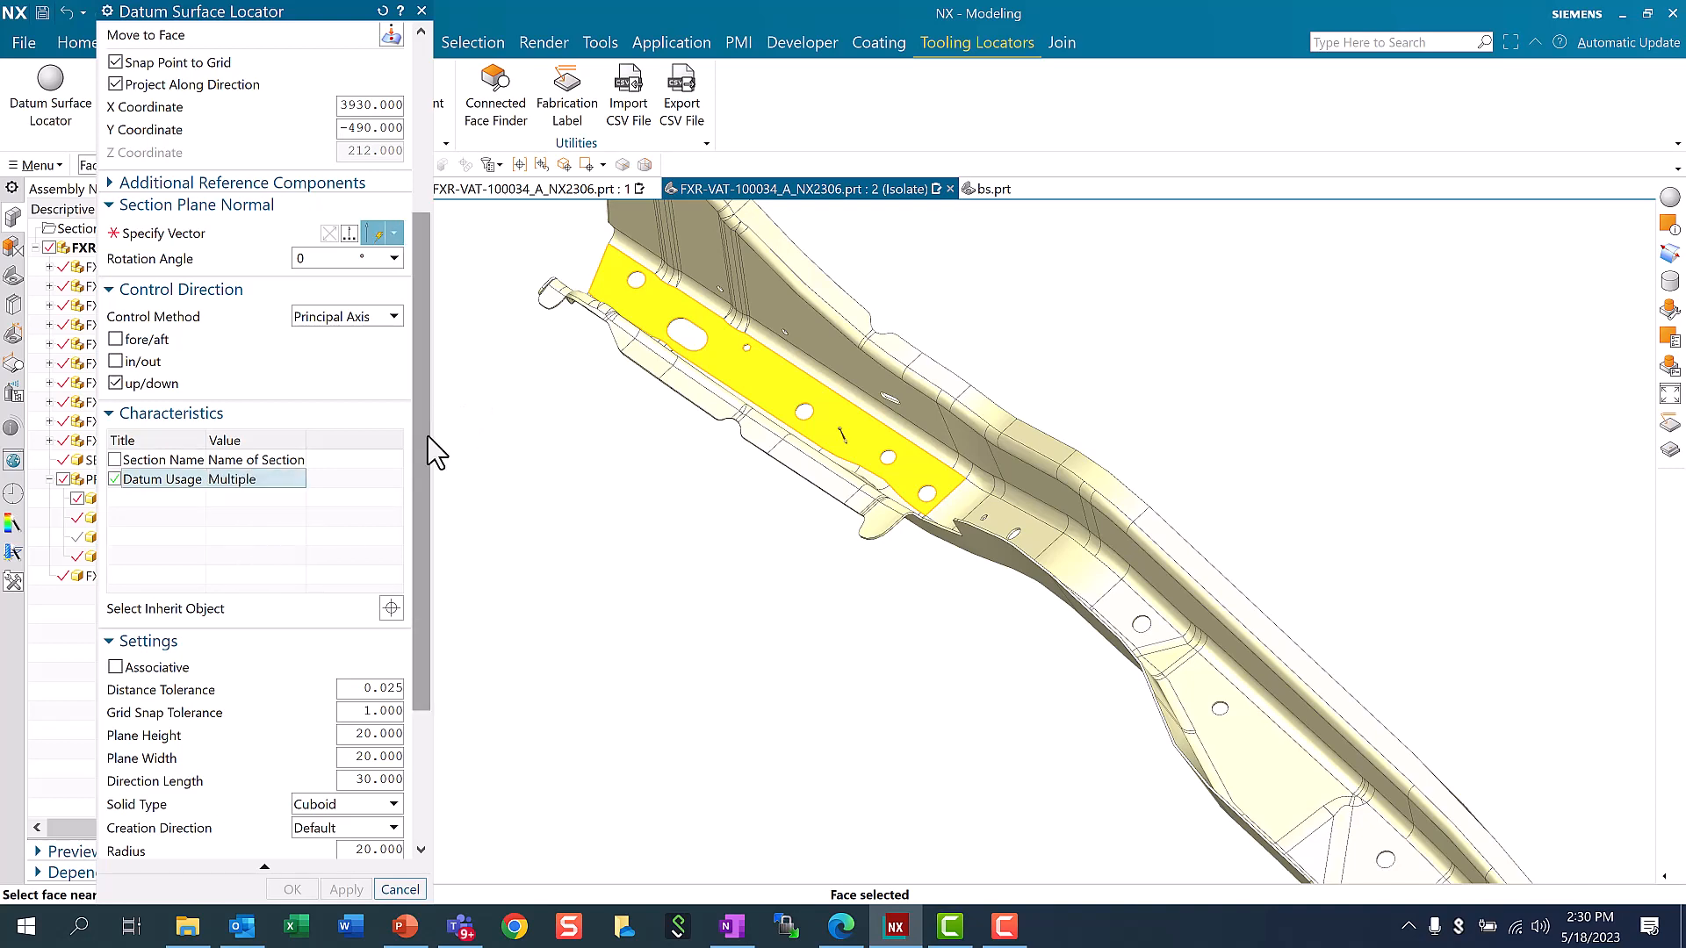
Set the second locator's solid type to Hollow Cylinder and create the datum surface
{"action": "scroll", "coordinate": [424, 466], "scroll_direction": "down", "scroll_amount": 5}
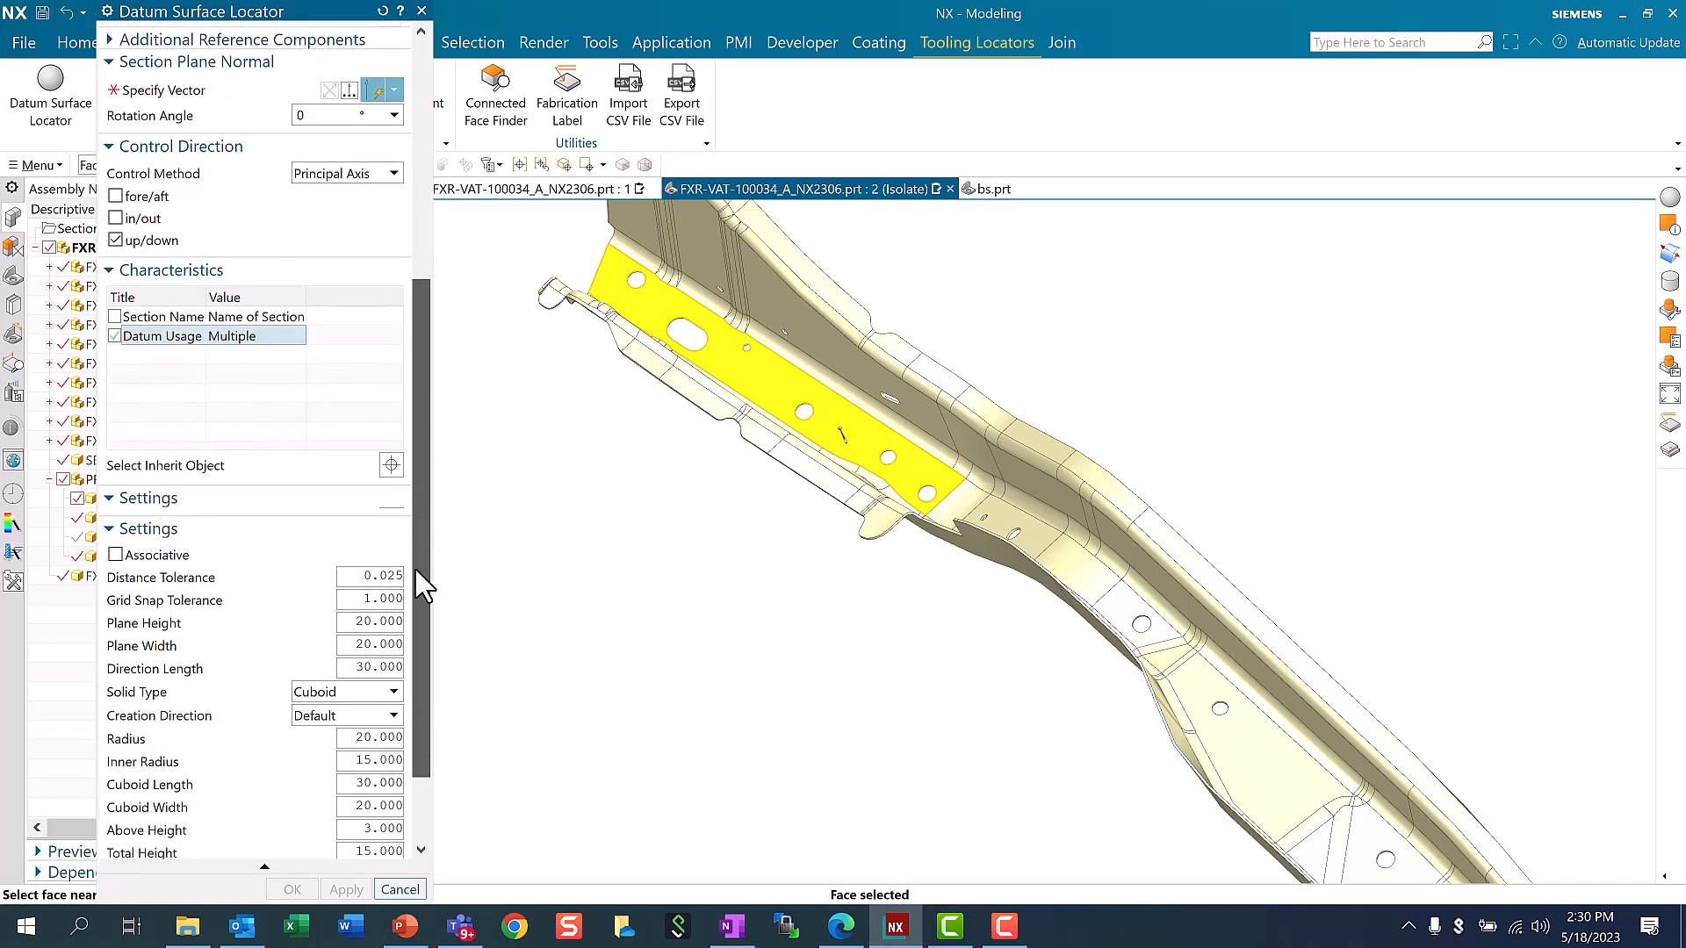
{"action": "left_click", "coordinate": [393, 587]}
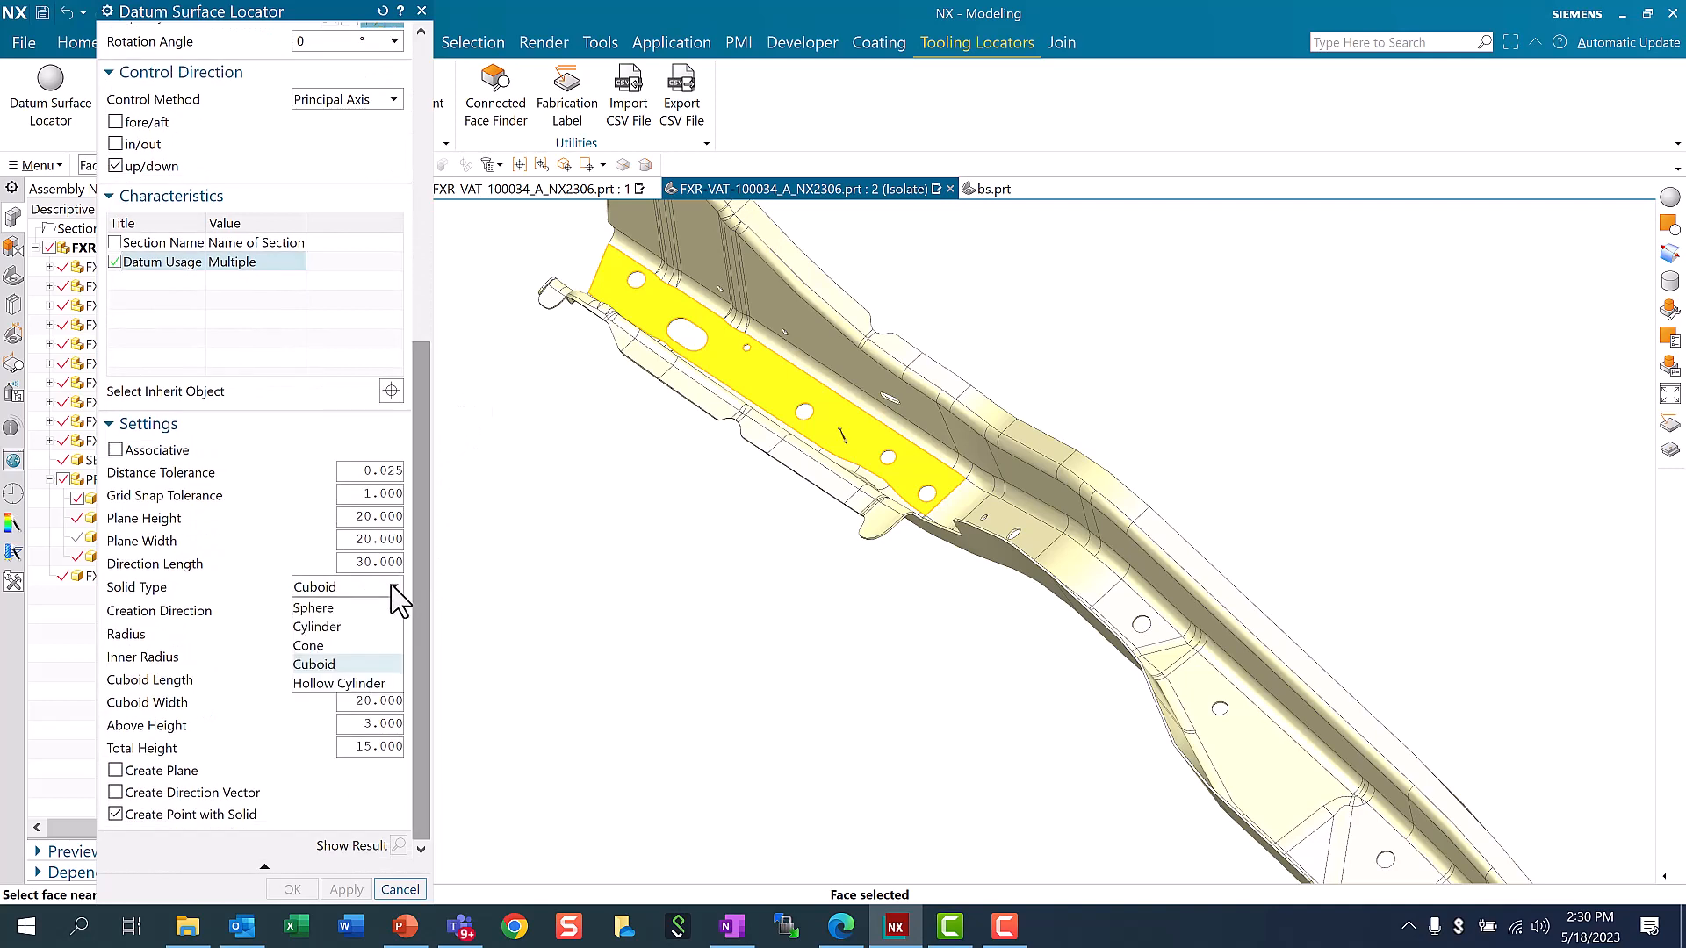
{"action": "left_click", "coordinate": [334, 684]}
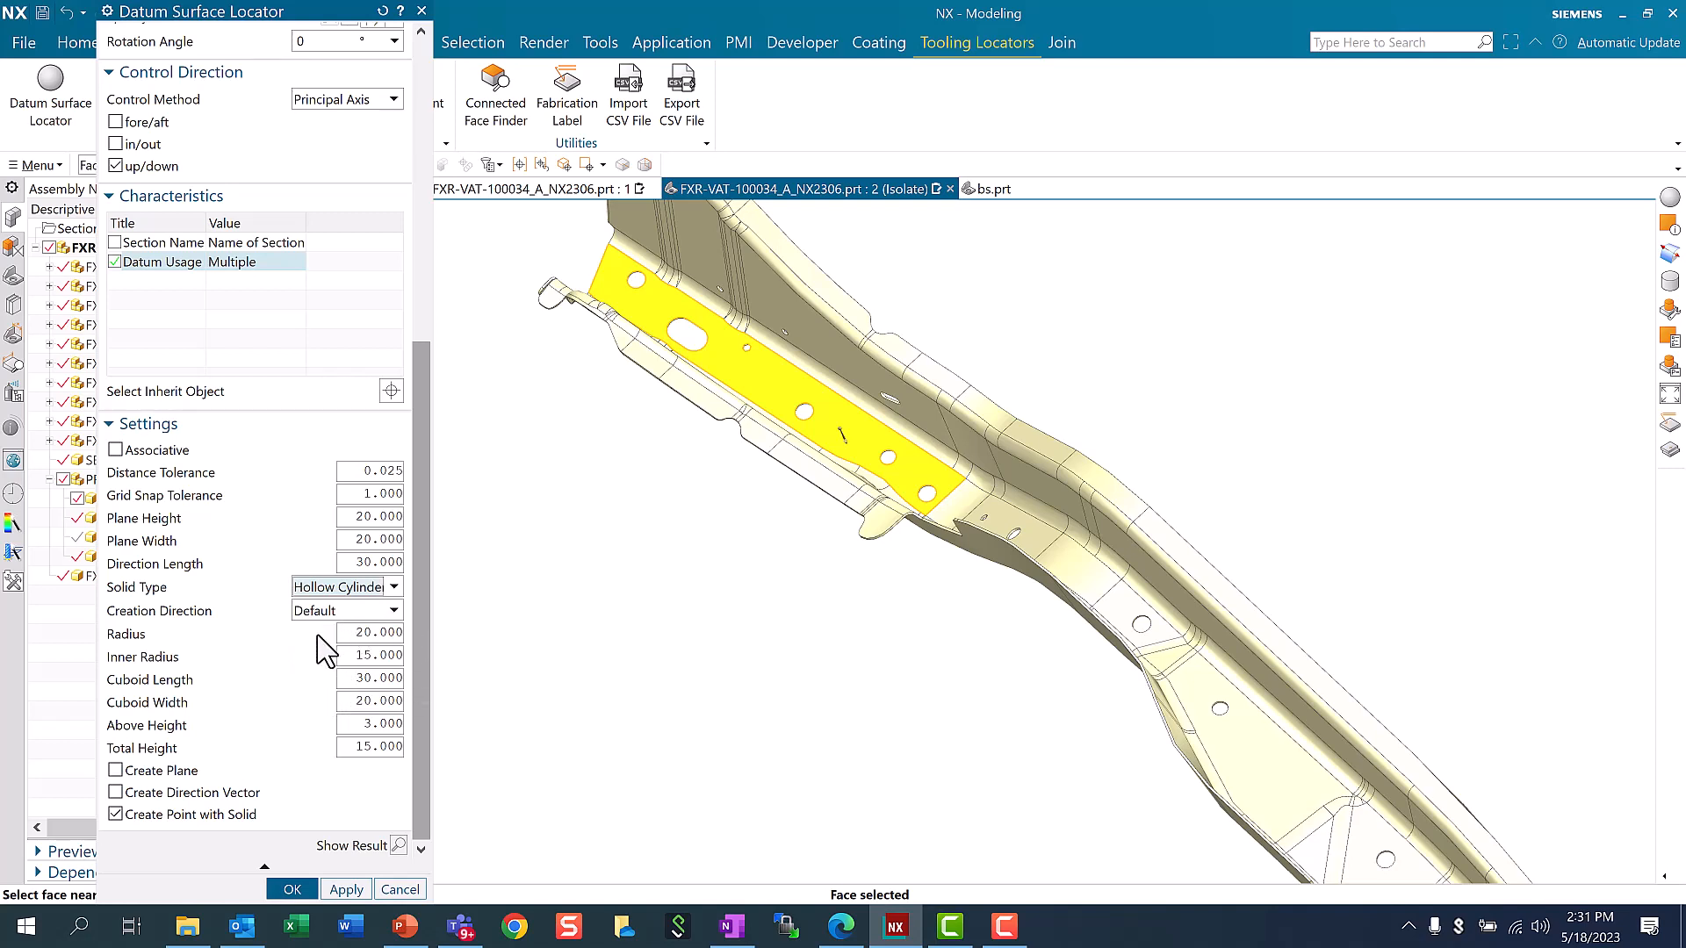
{"action": "left_click", "coordinate": [294, 891]}
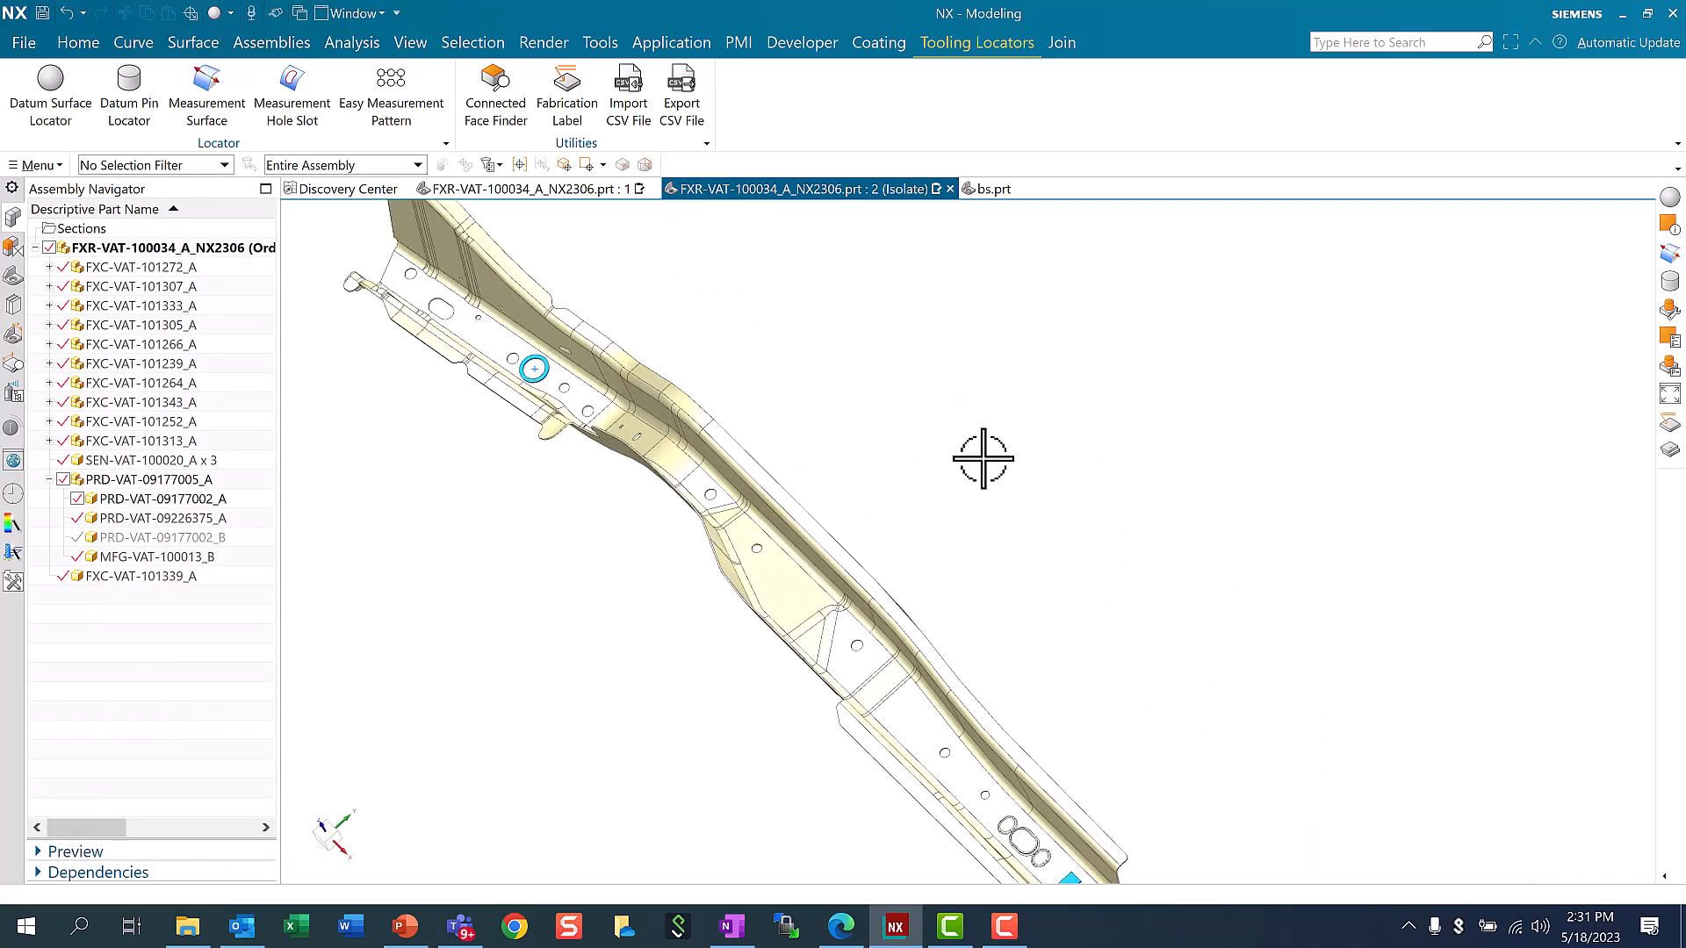
Measure the minimum distance between the two straight edges of the large slotted hole and keep the measurement
{"action": "right_click", "coordinate": [1027, 459]}
{"action": "left_click", "coordinate": [1108, 495]}
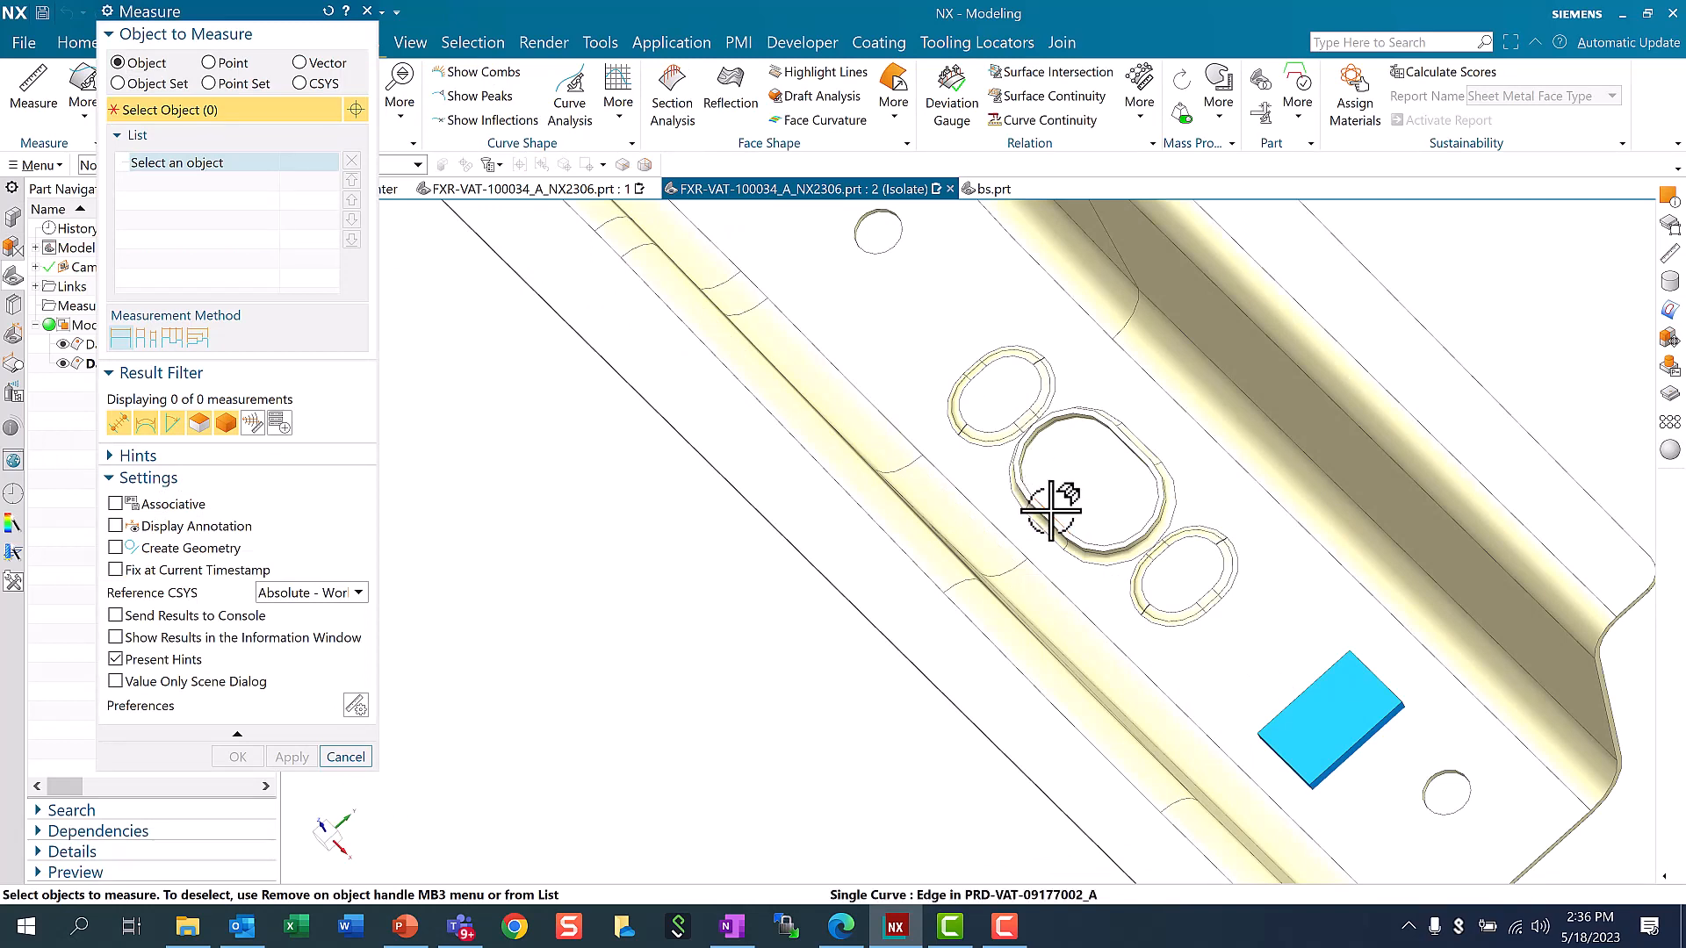
{"action": "left_click", "coordinate": [1055, 508]}
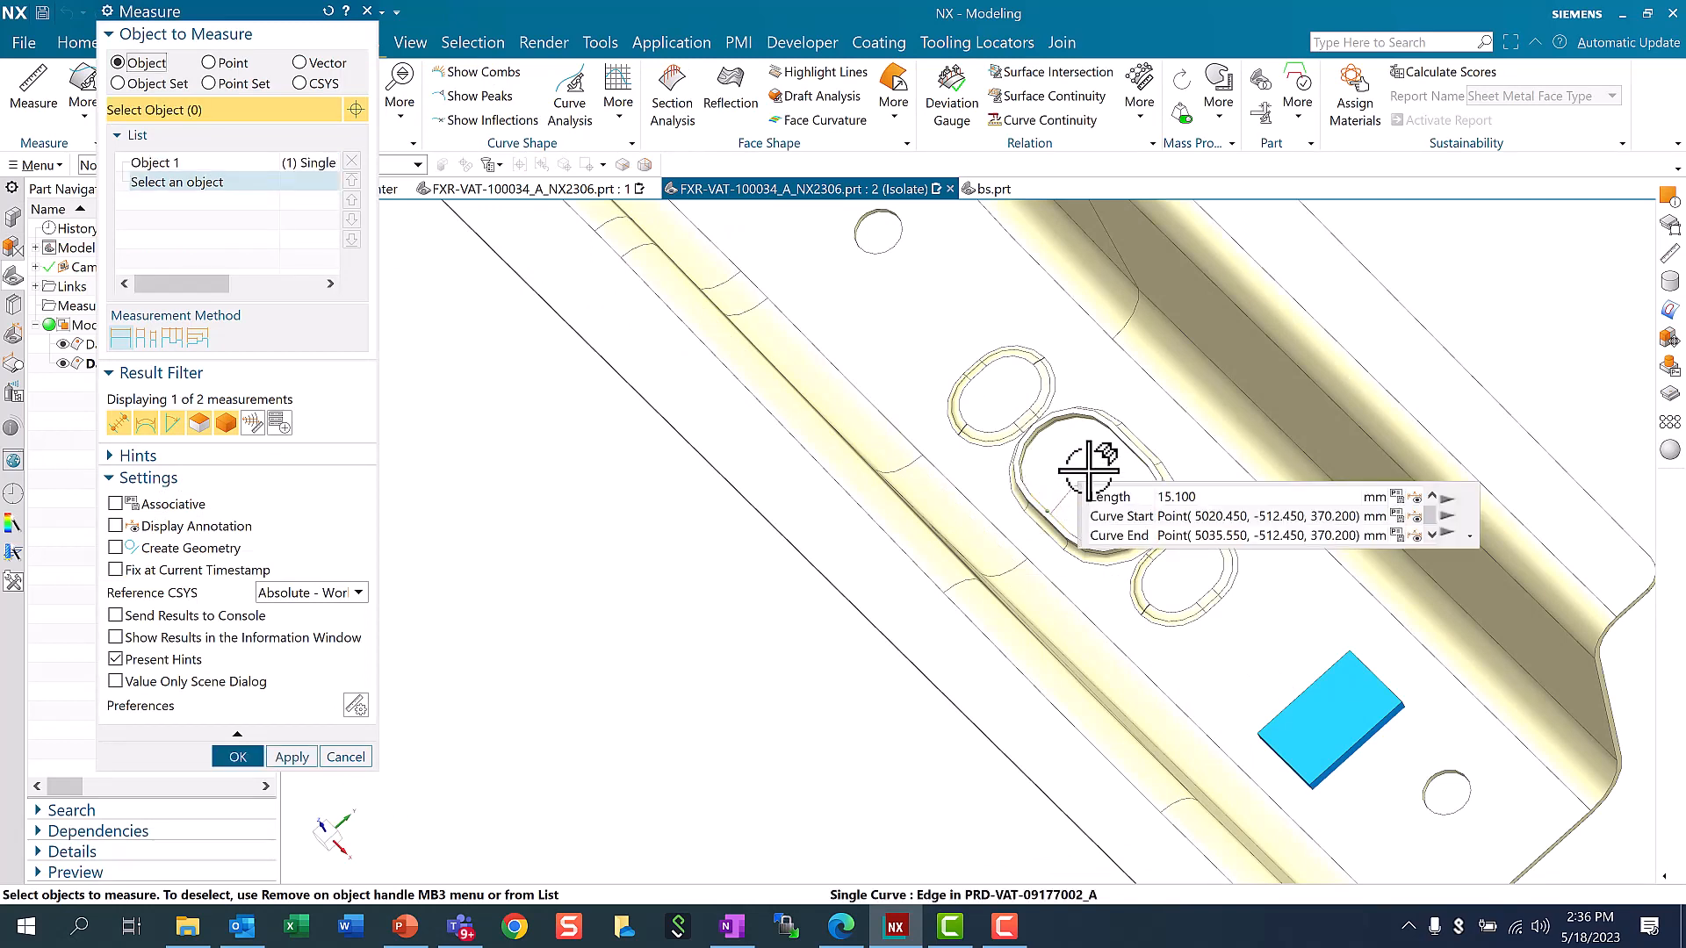
{"action": "left_click", "coordinate": [1127, 457]}
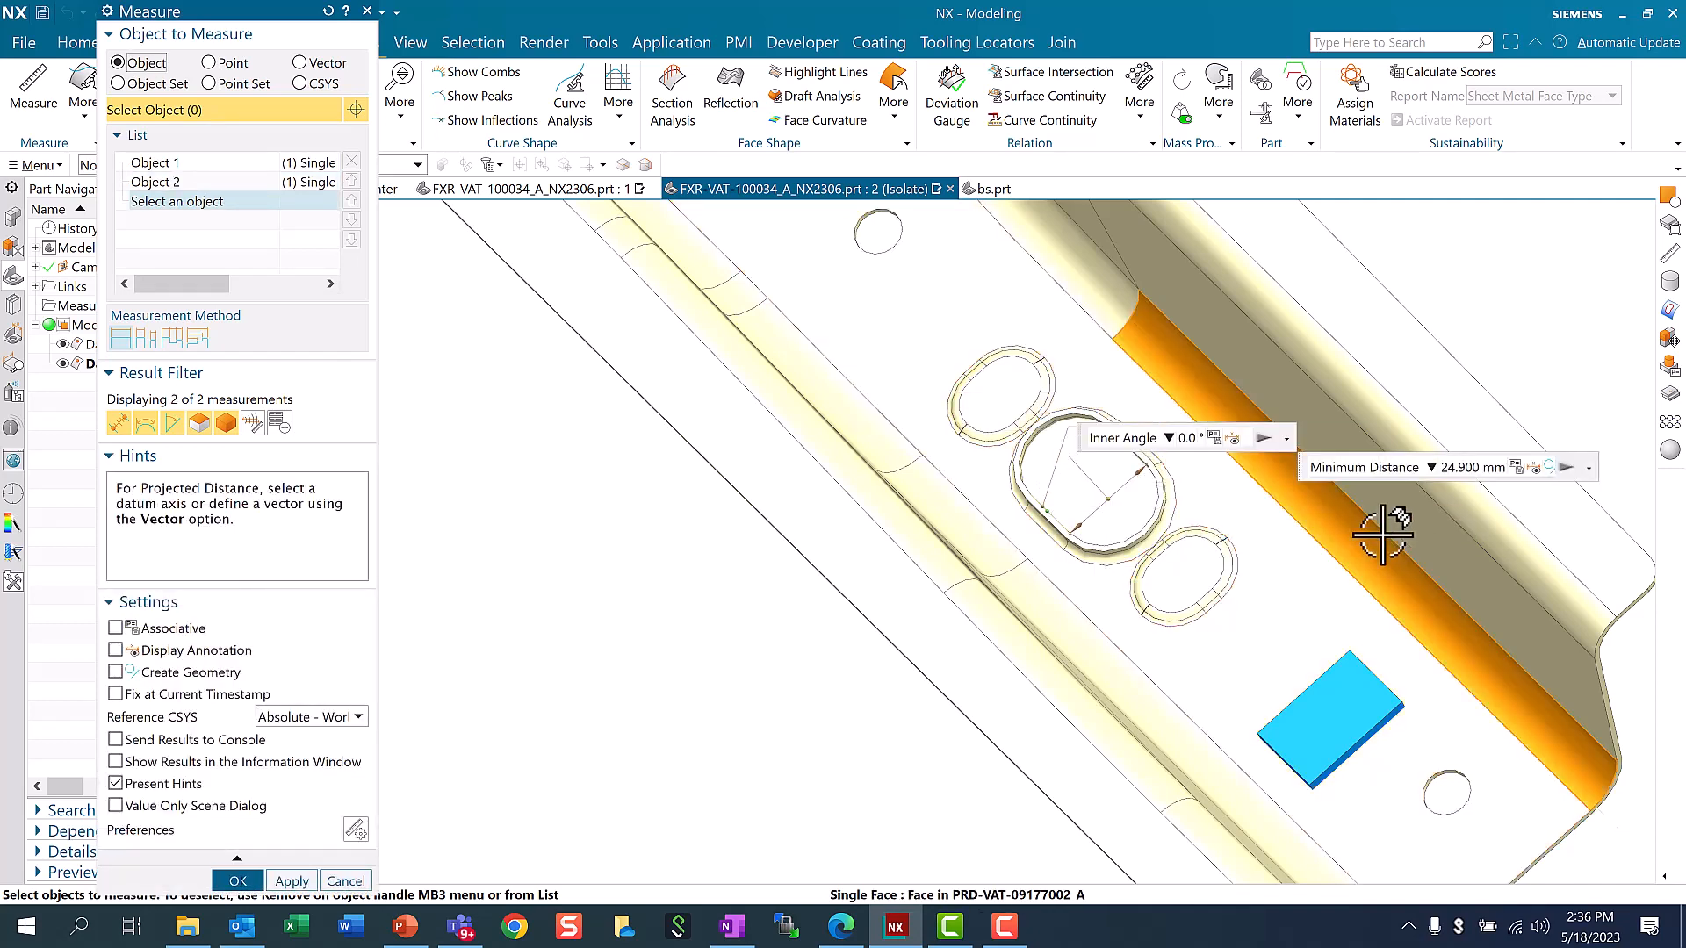
{"action": "left_click", "coordinate": [239, 881]}
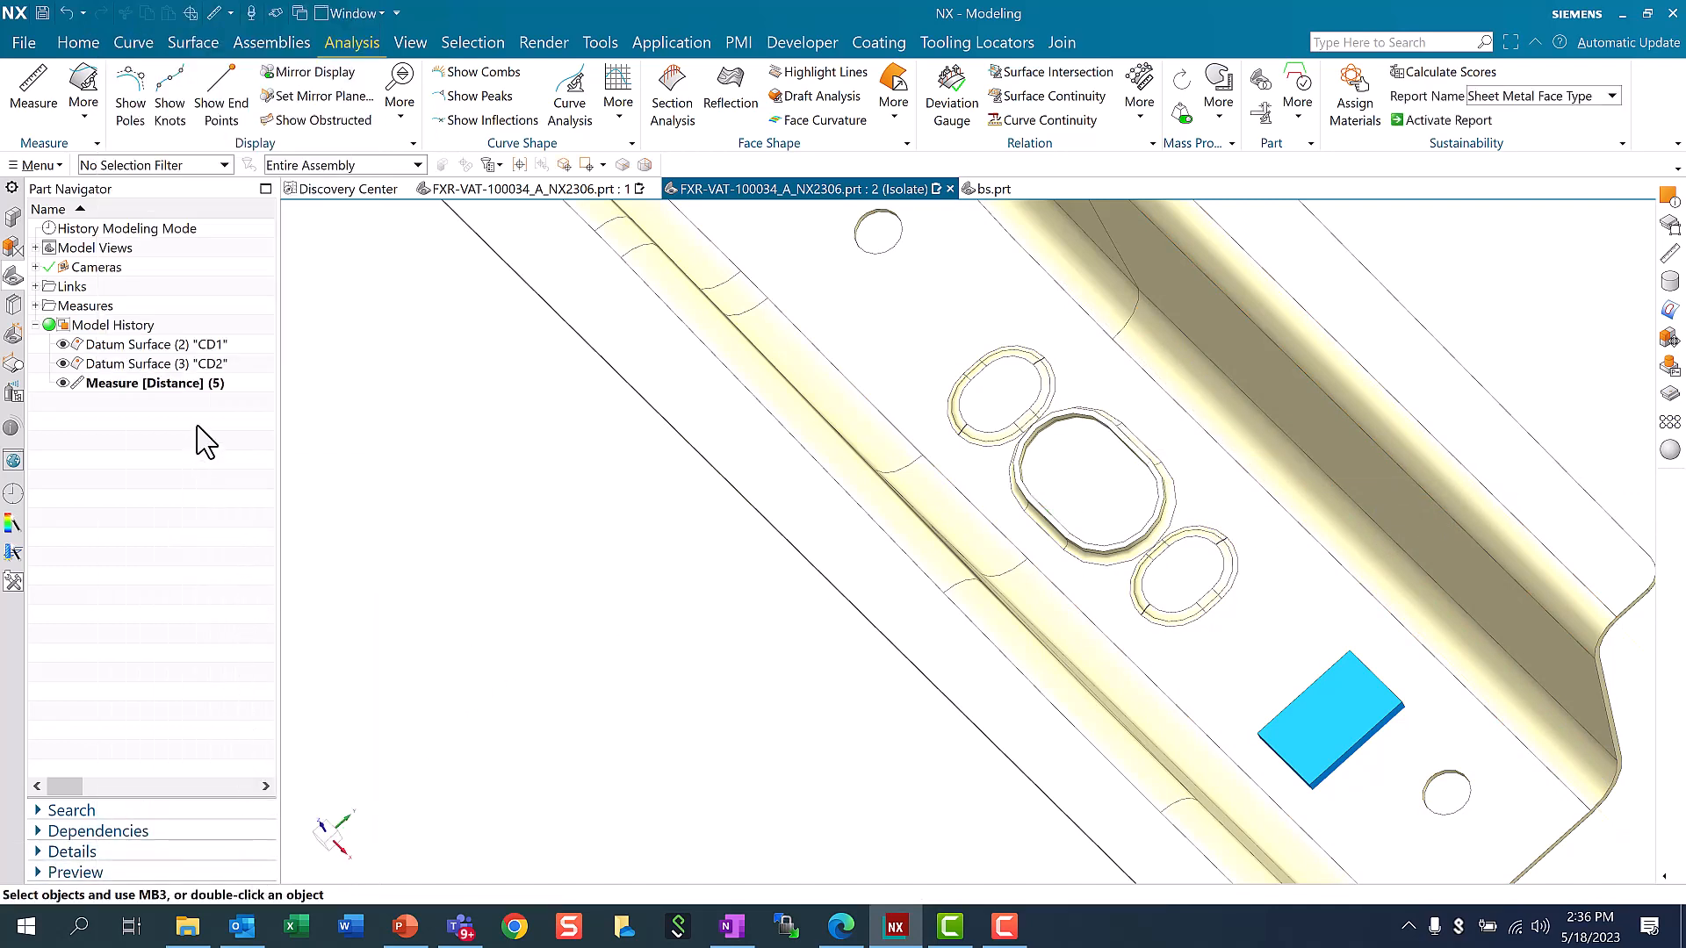
Display the feature information for the slotted hole's distance measurement
{"action": "right_click", "coordinate": [182, 384]}
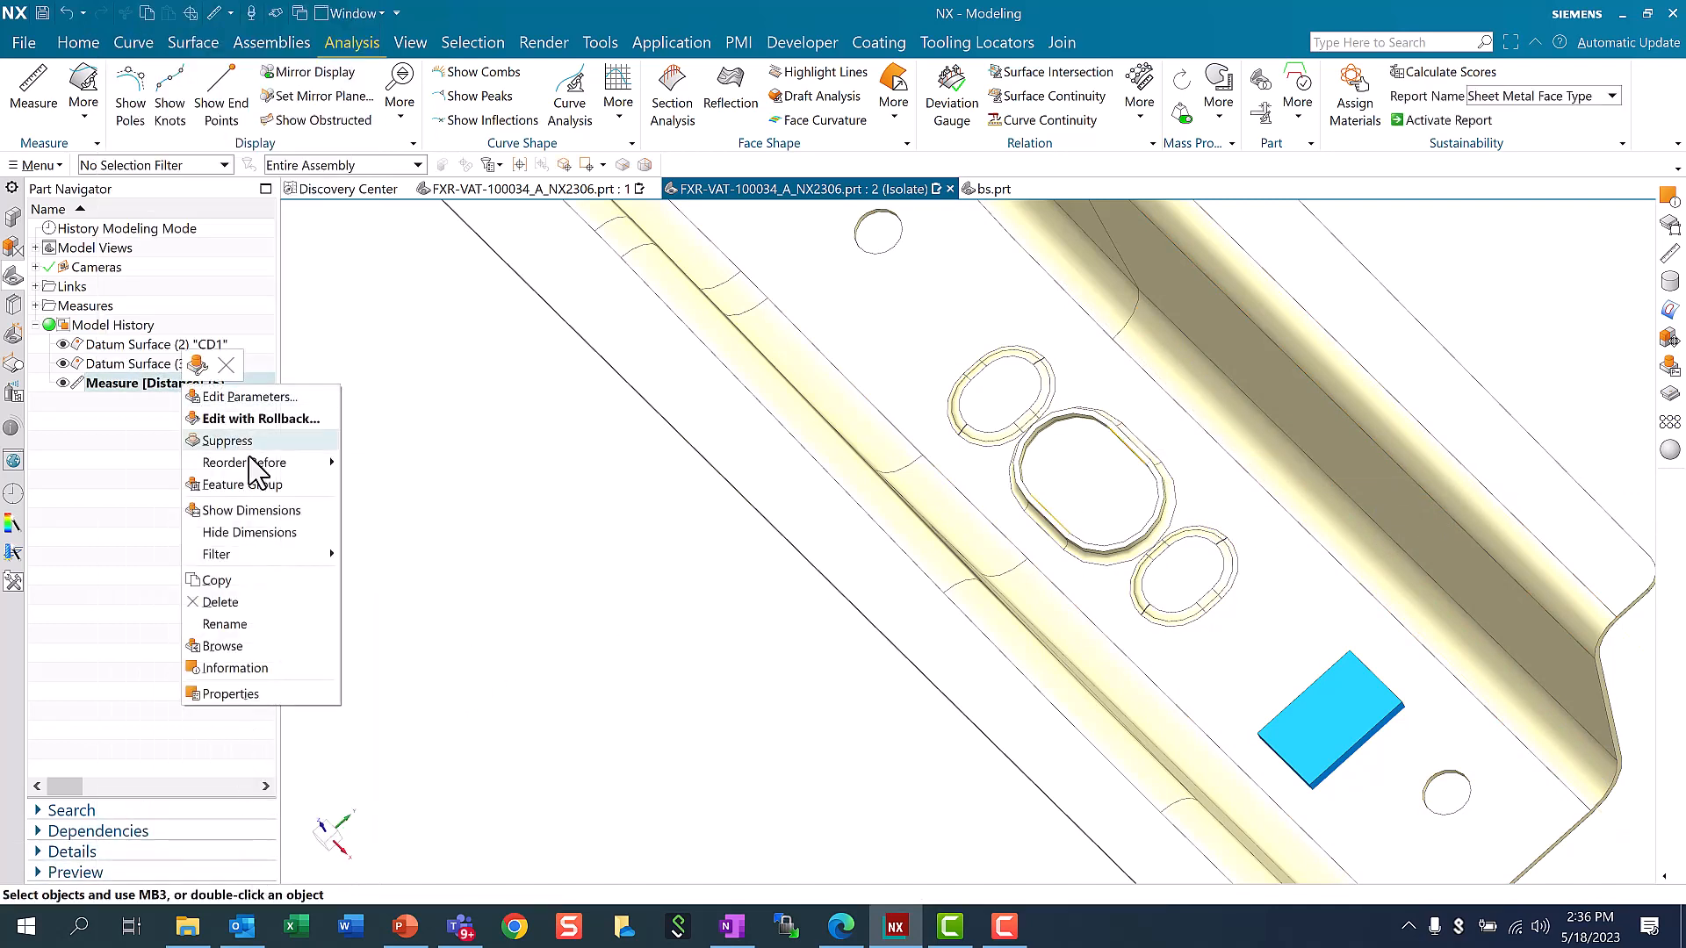
{"action": "left_click", "coordinate": [235, 669]}
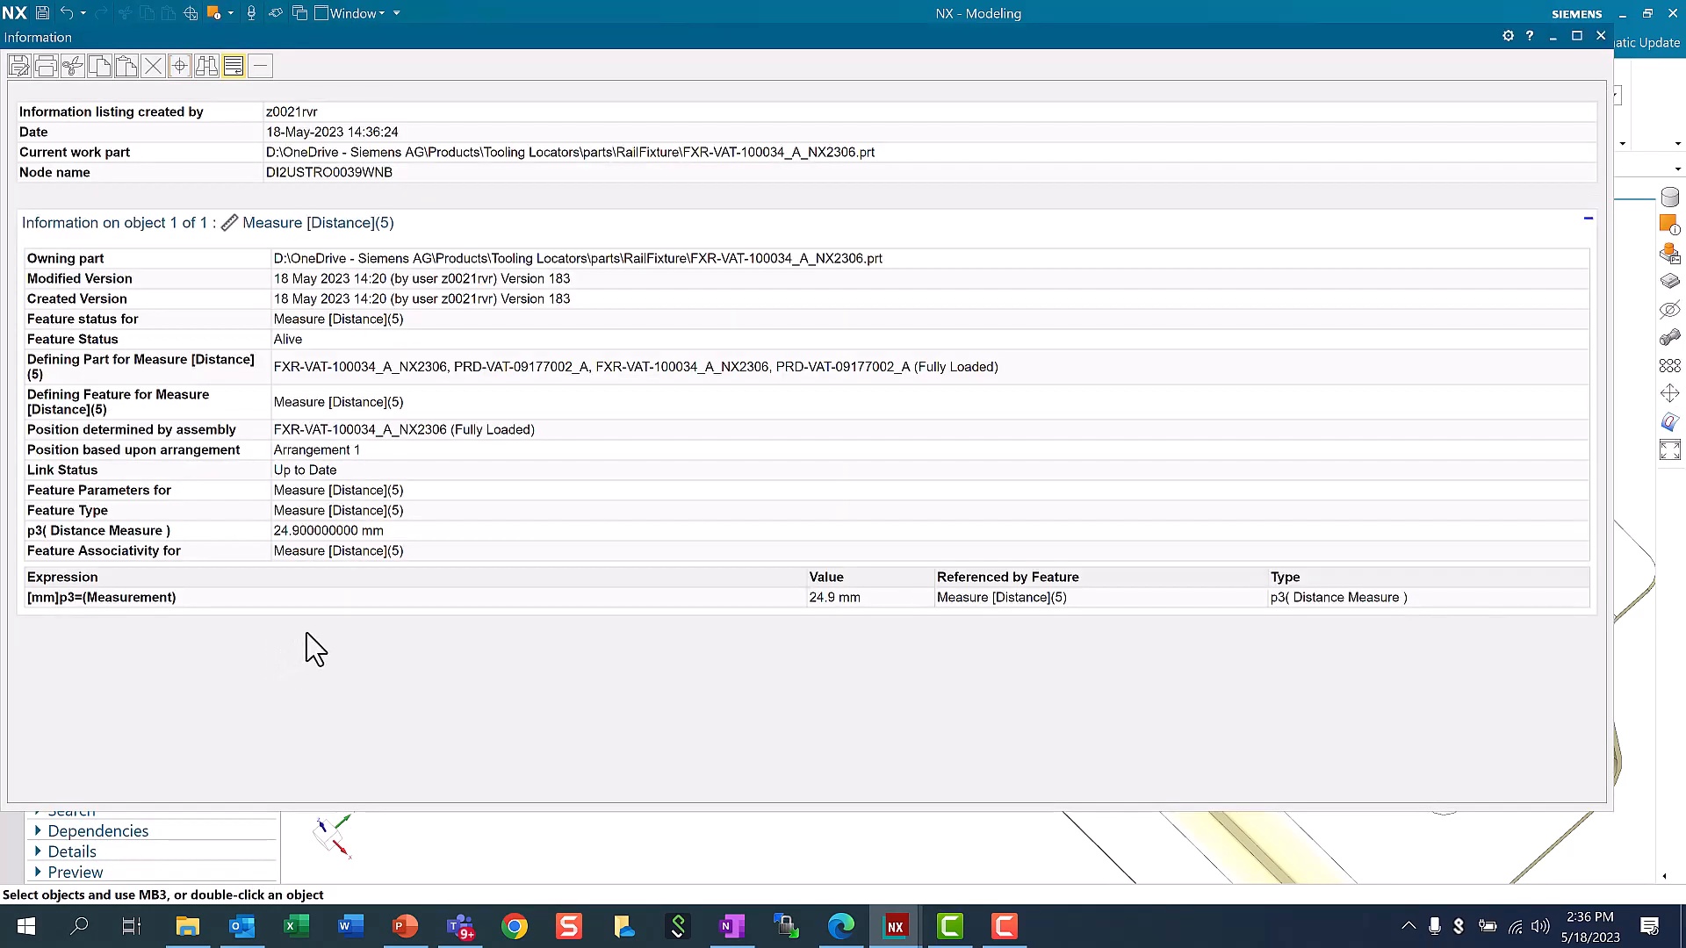
Close the measurement information and start a datum pin locator with the large slotted hole's four edges as its defining boundary
{"action": "left_click", "coordinate": [1601, 36]}
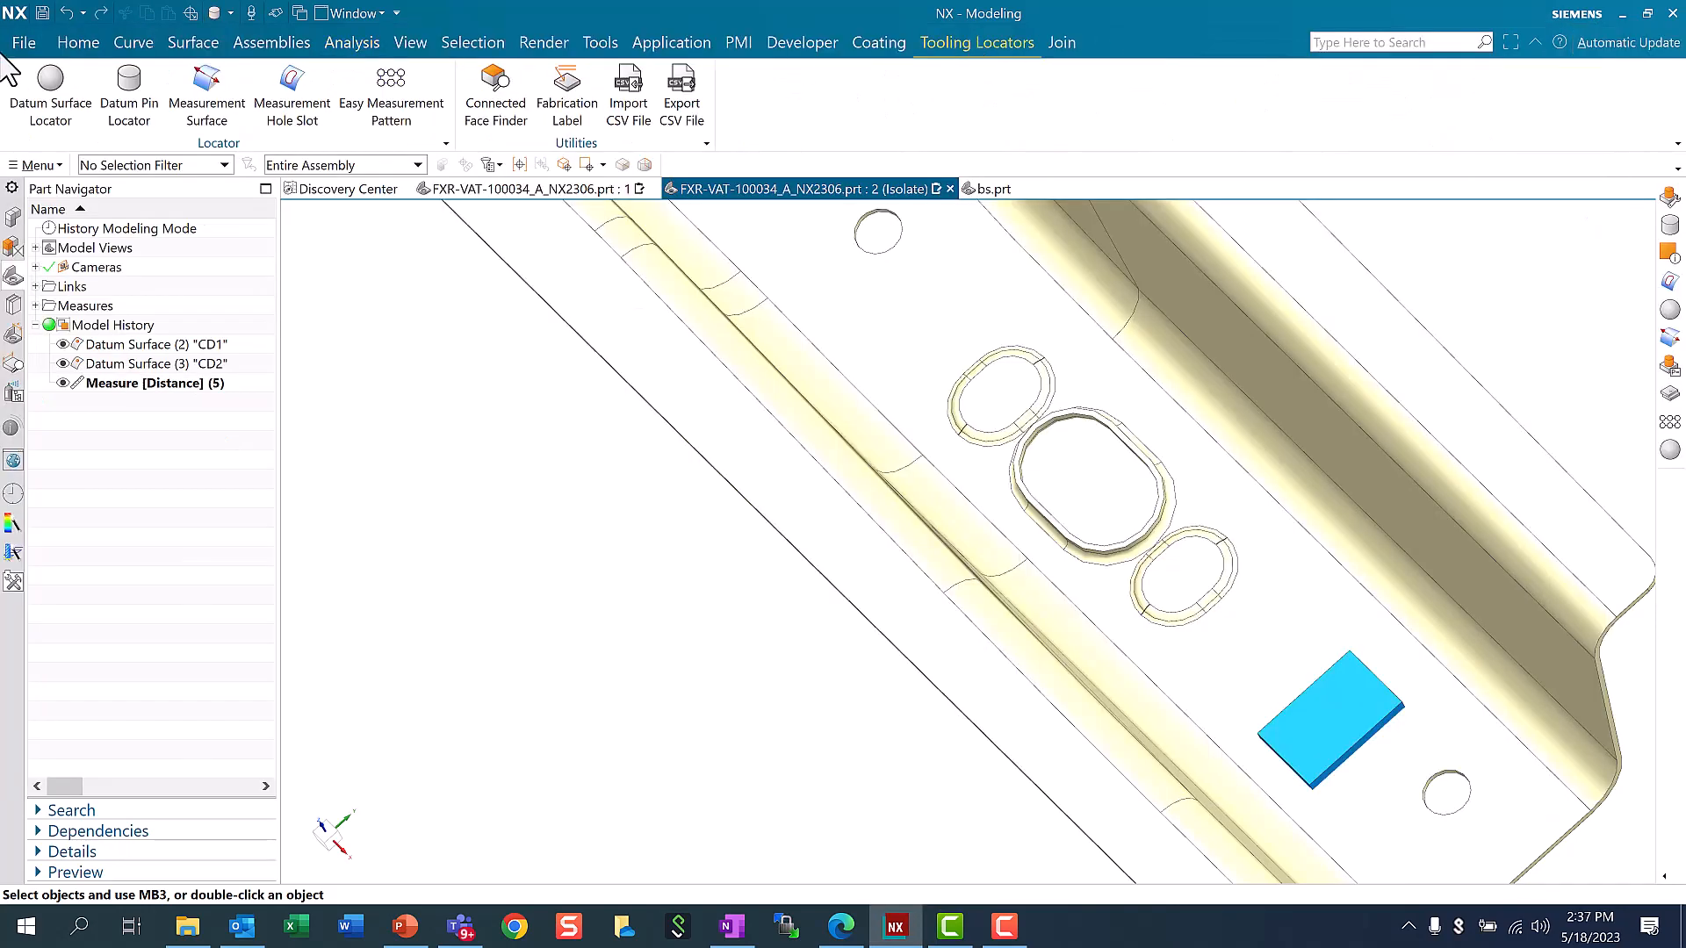
{"action": "left_click", "coordinate": [130, 88]}
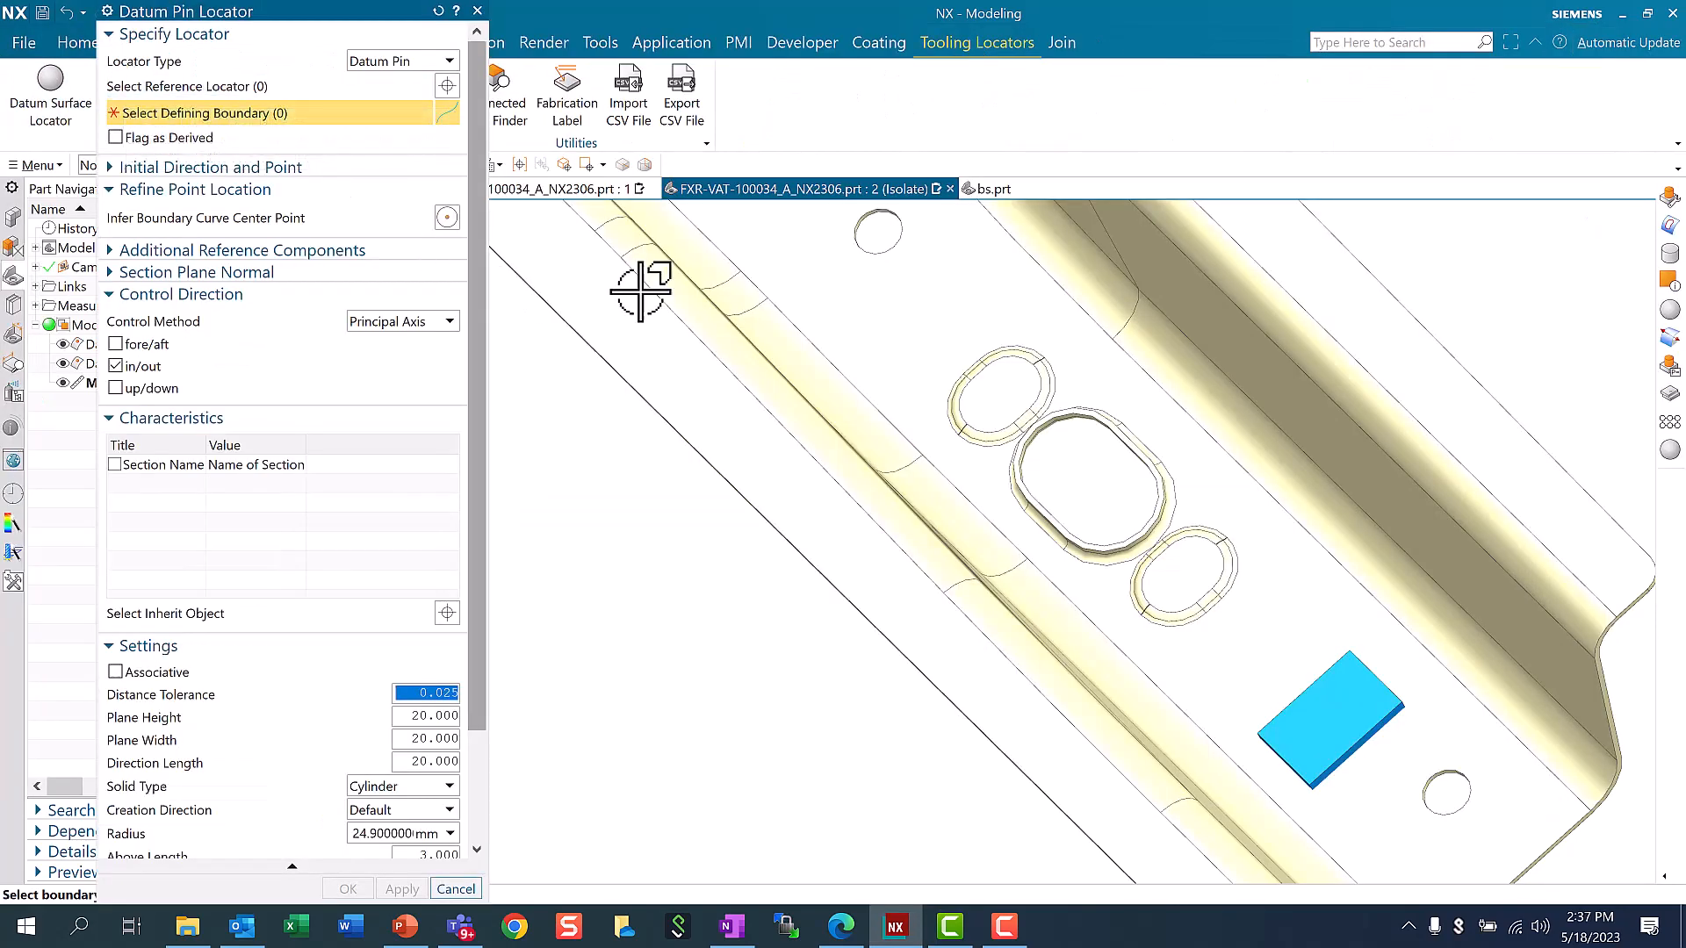
{"action": "left_click", "coordinate": [1077, 412]}
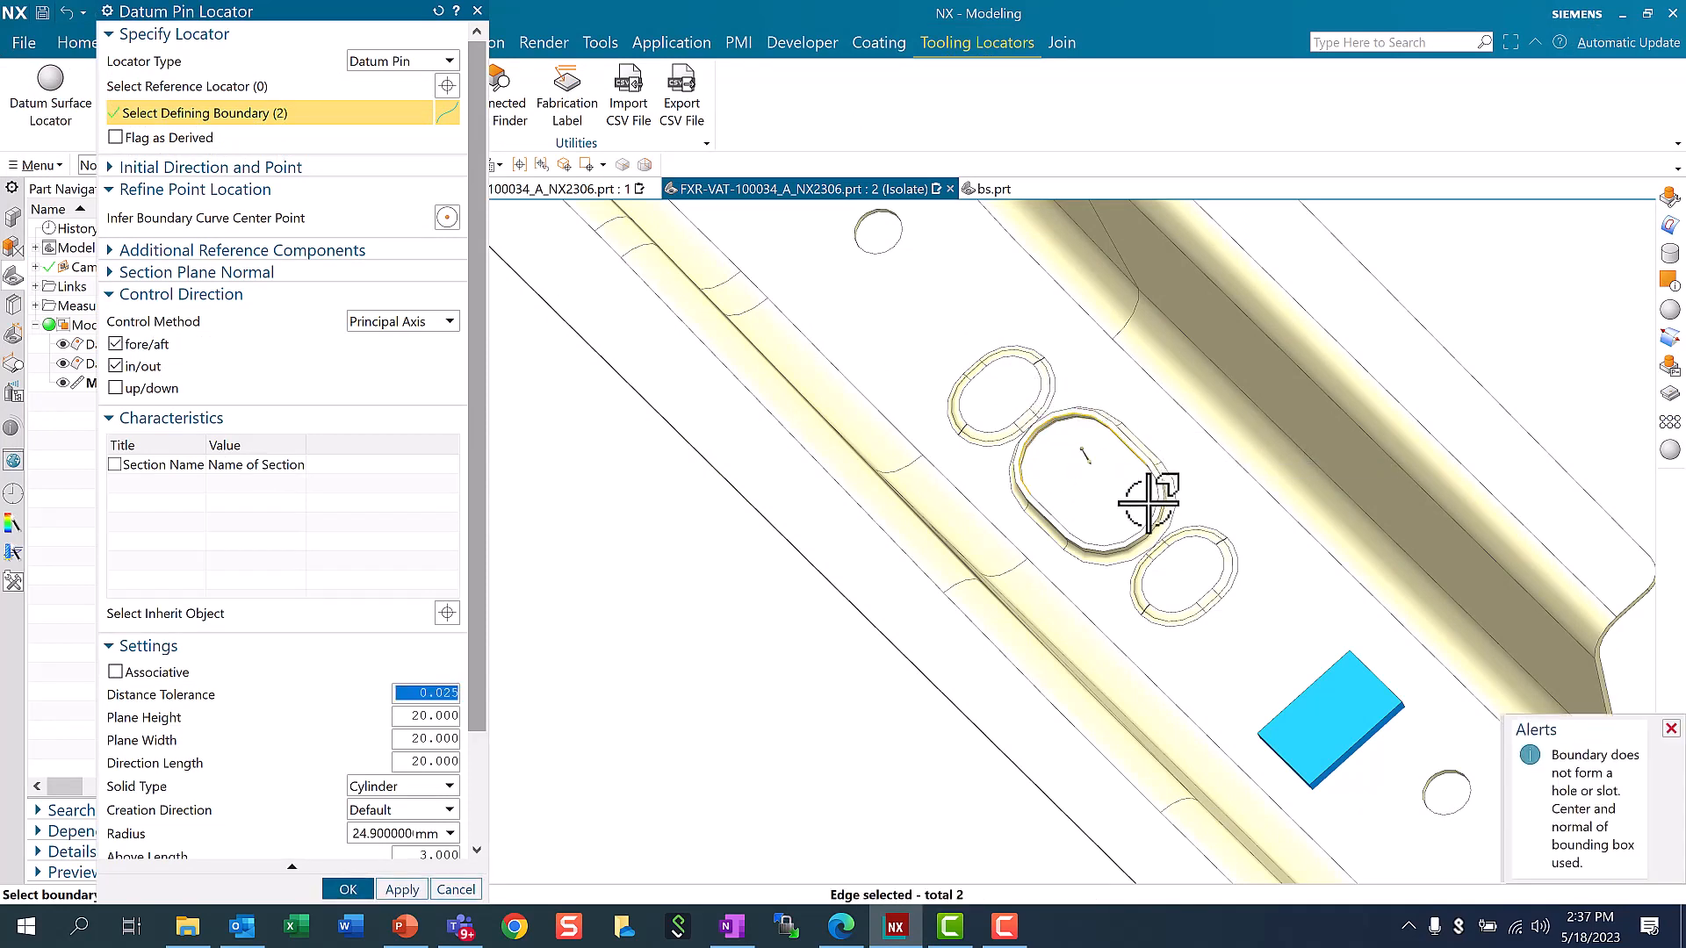
{"action": "left_click", "coordinate": [1030, 511]}
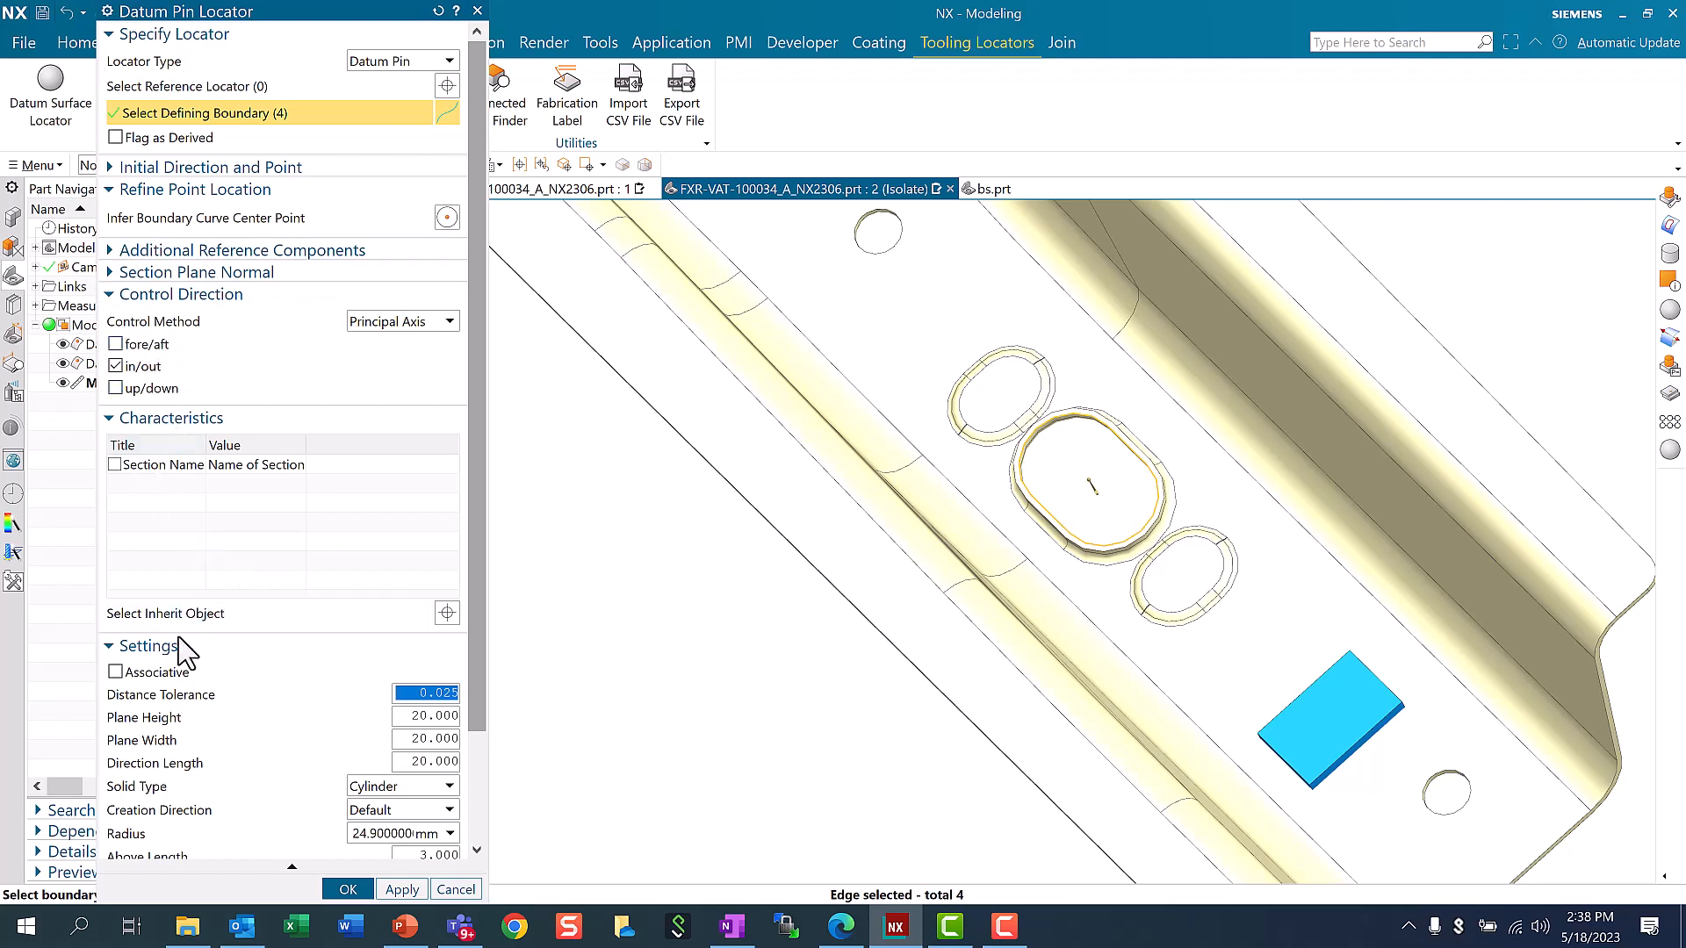
Set the datum pin's radius to the expression p3/2 and create the pin locator
{"action": "scroll", "coordinate": [335, 442], "scroll_direction": "down", "scroll_amount": 1}
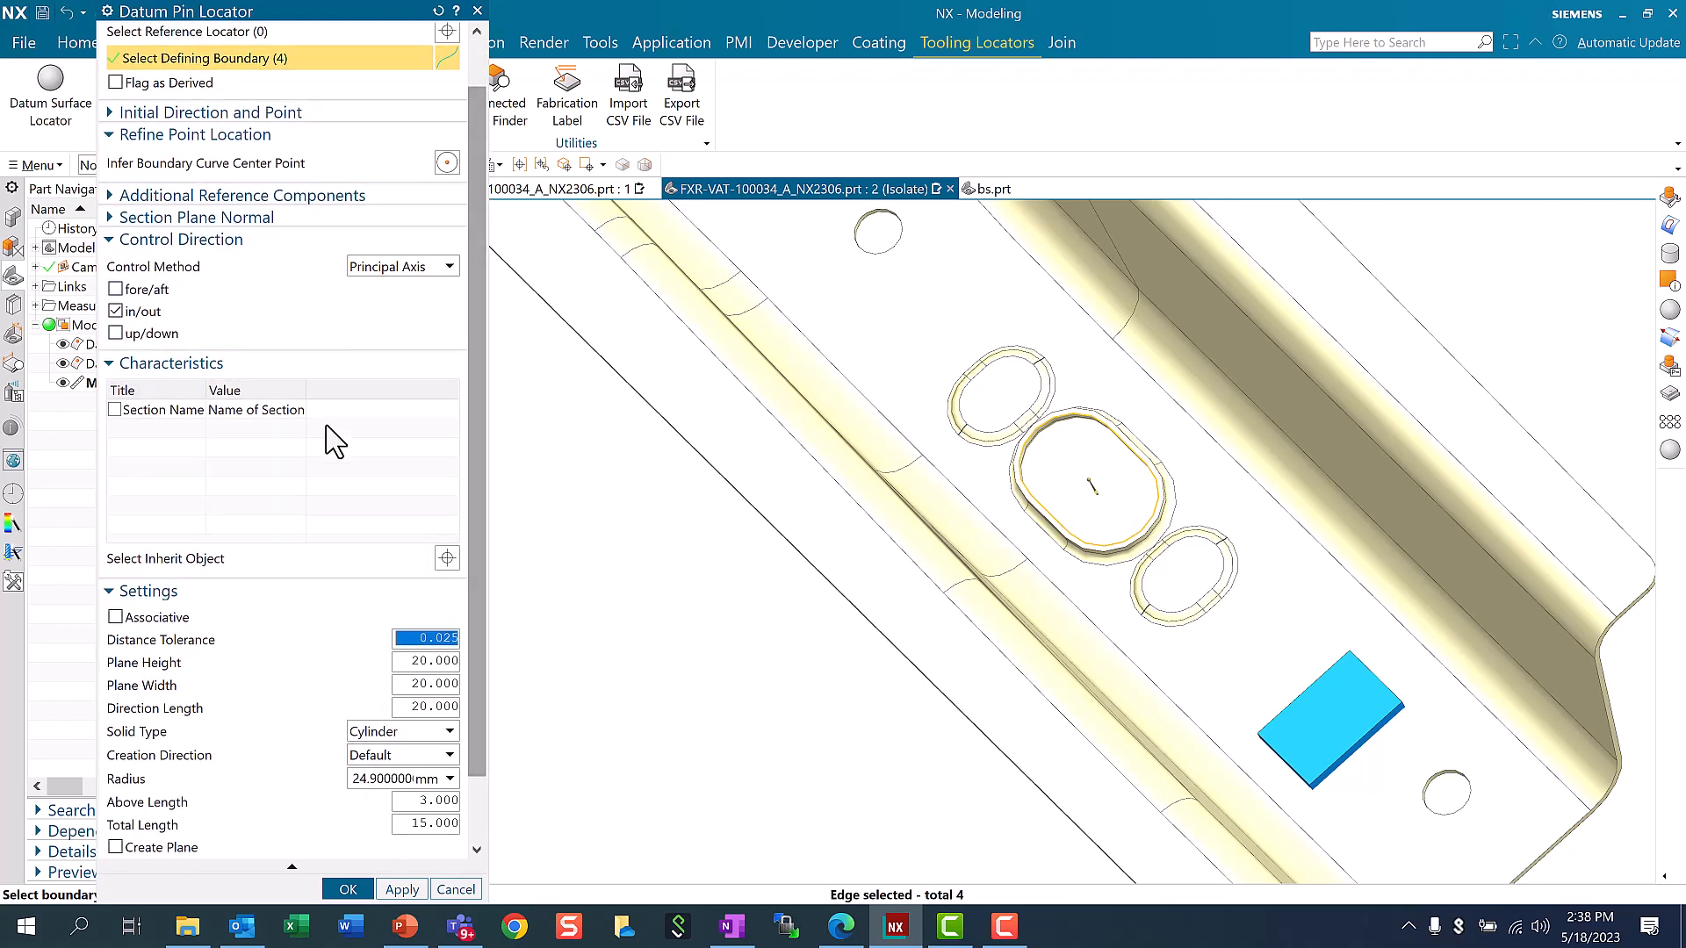
{"action": "left_click", "coordinate": [114, 367]}
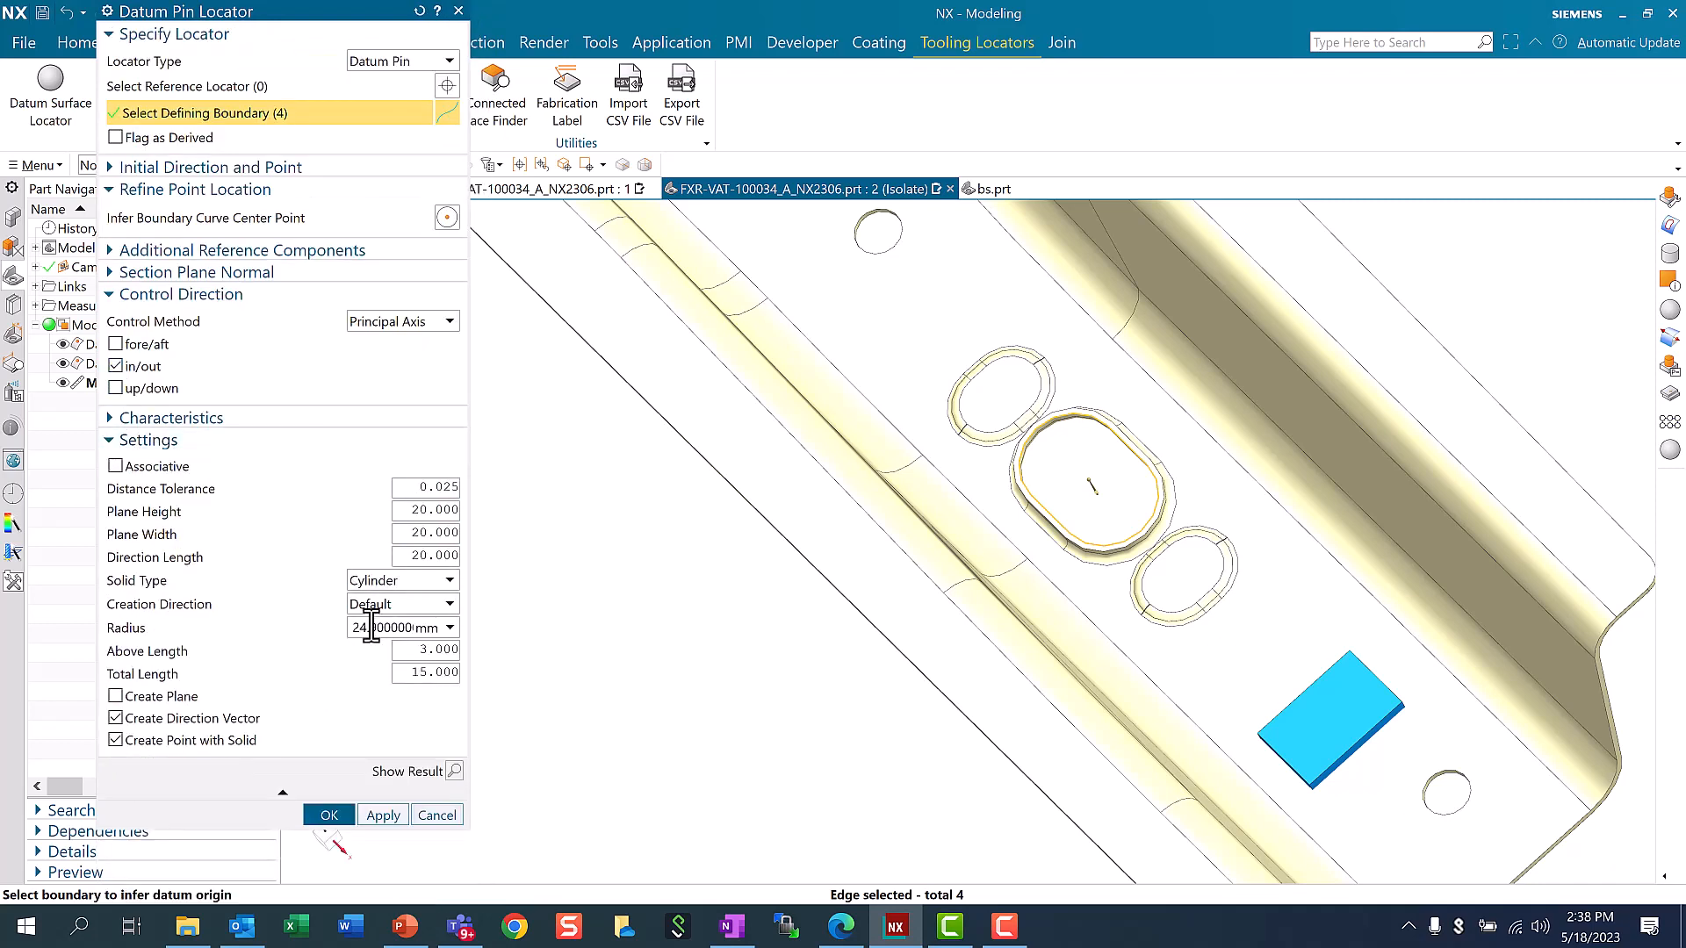
{"action": "type", "text": "p3/2"}
{"action": "left_click", "coordinate": [329, 816]}
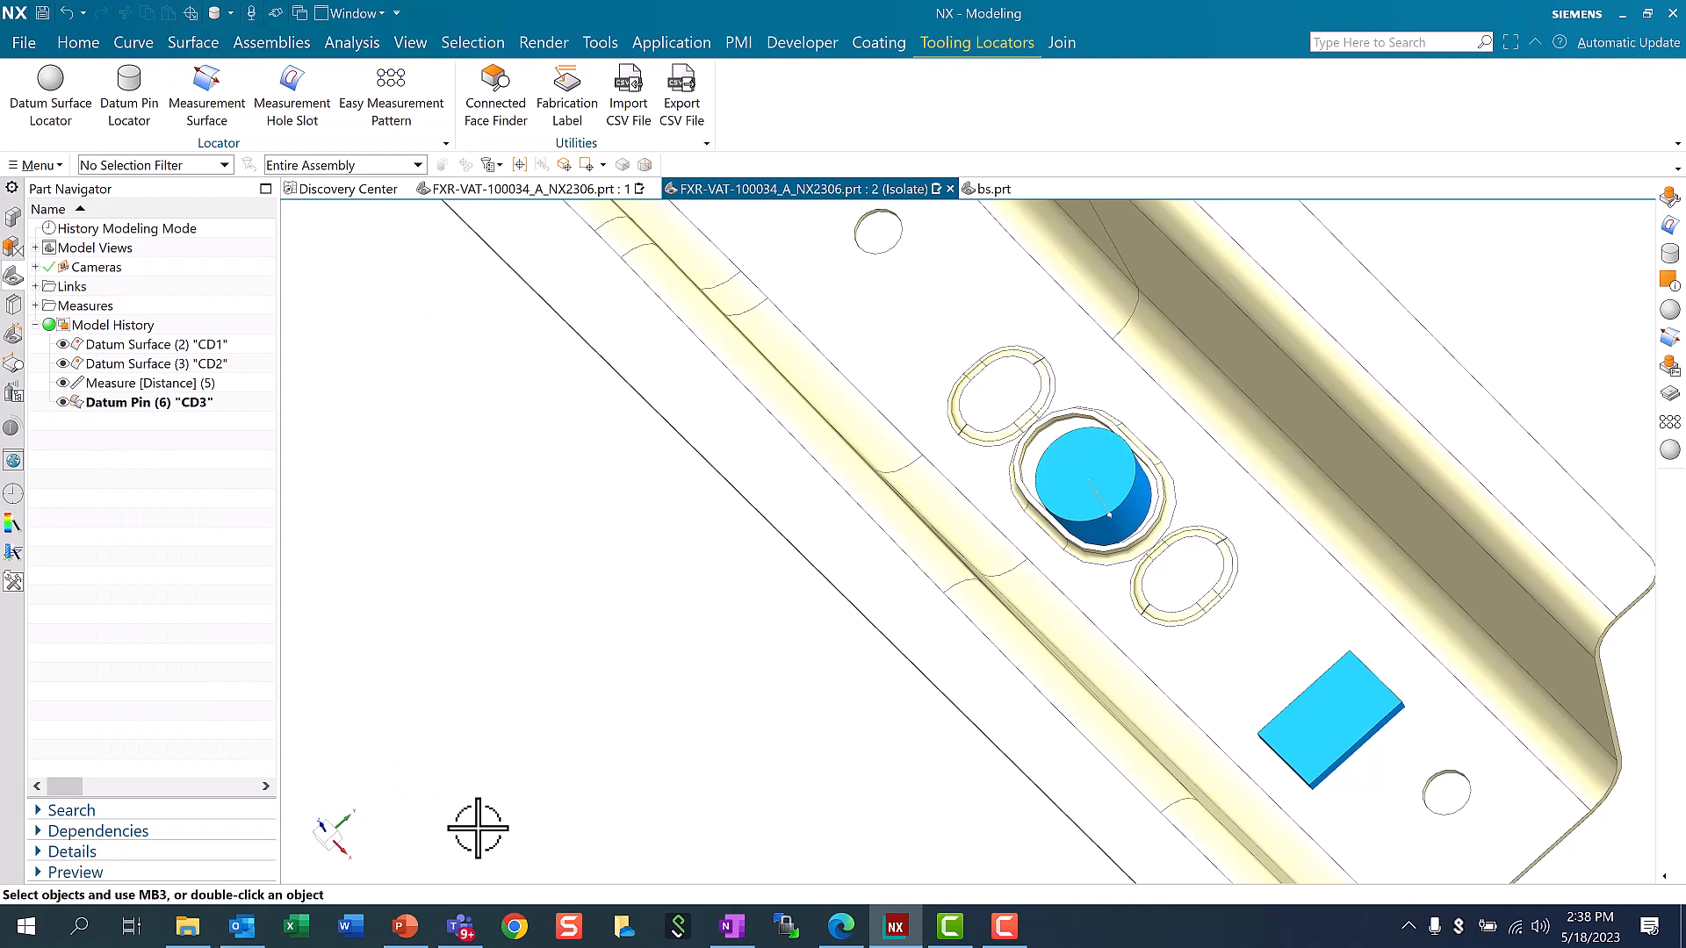
Display the new datum pin's feature information, check its Datum Pin Radius entry, and close the listing
{"action": "right_click", "coordinate": [117, 405]}
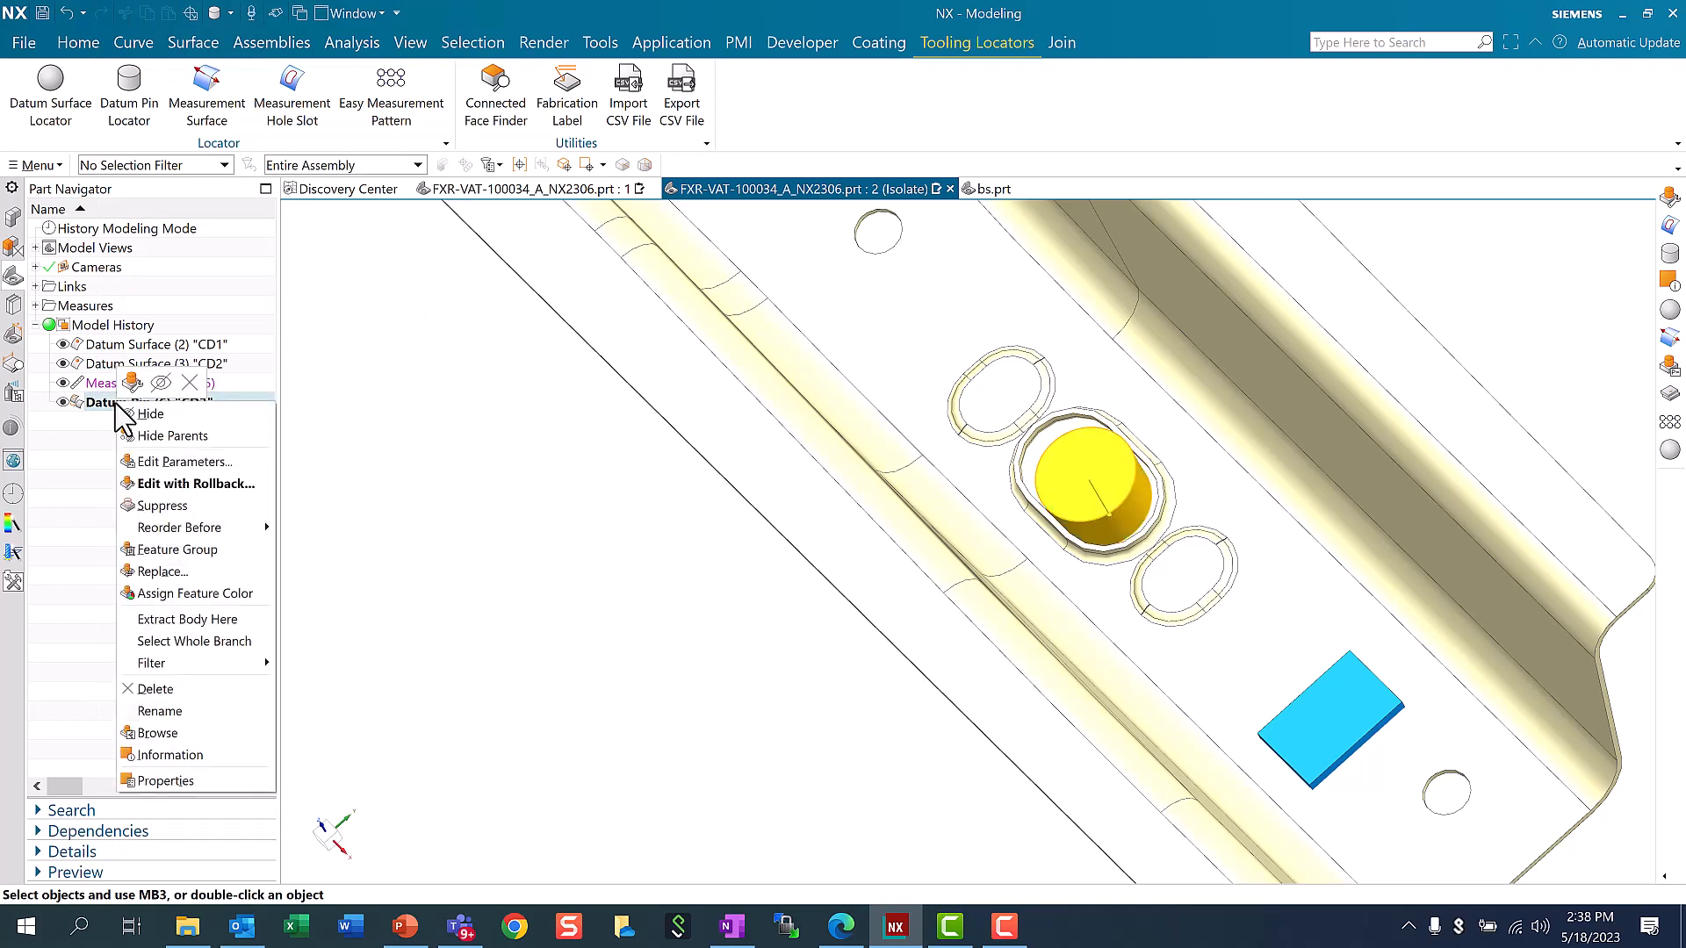
{"action": "left_click", "coordinate": [177, 757]}
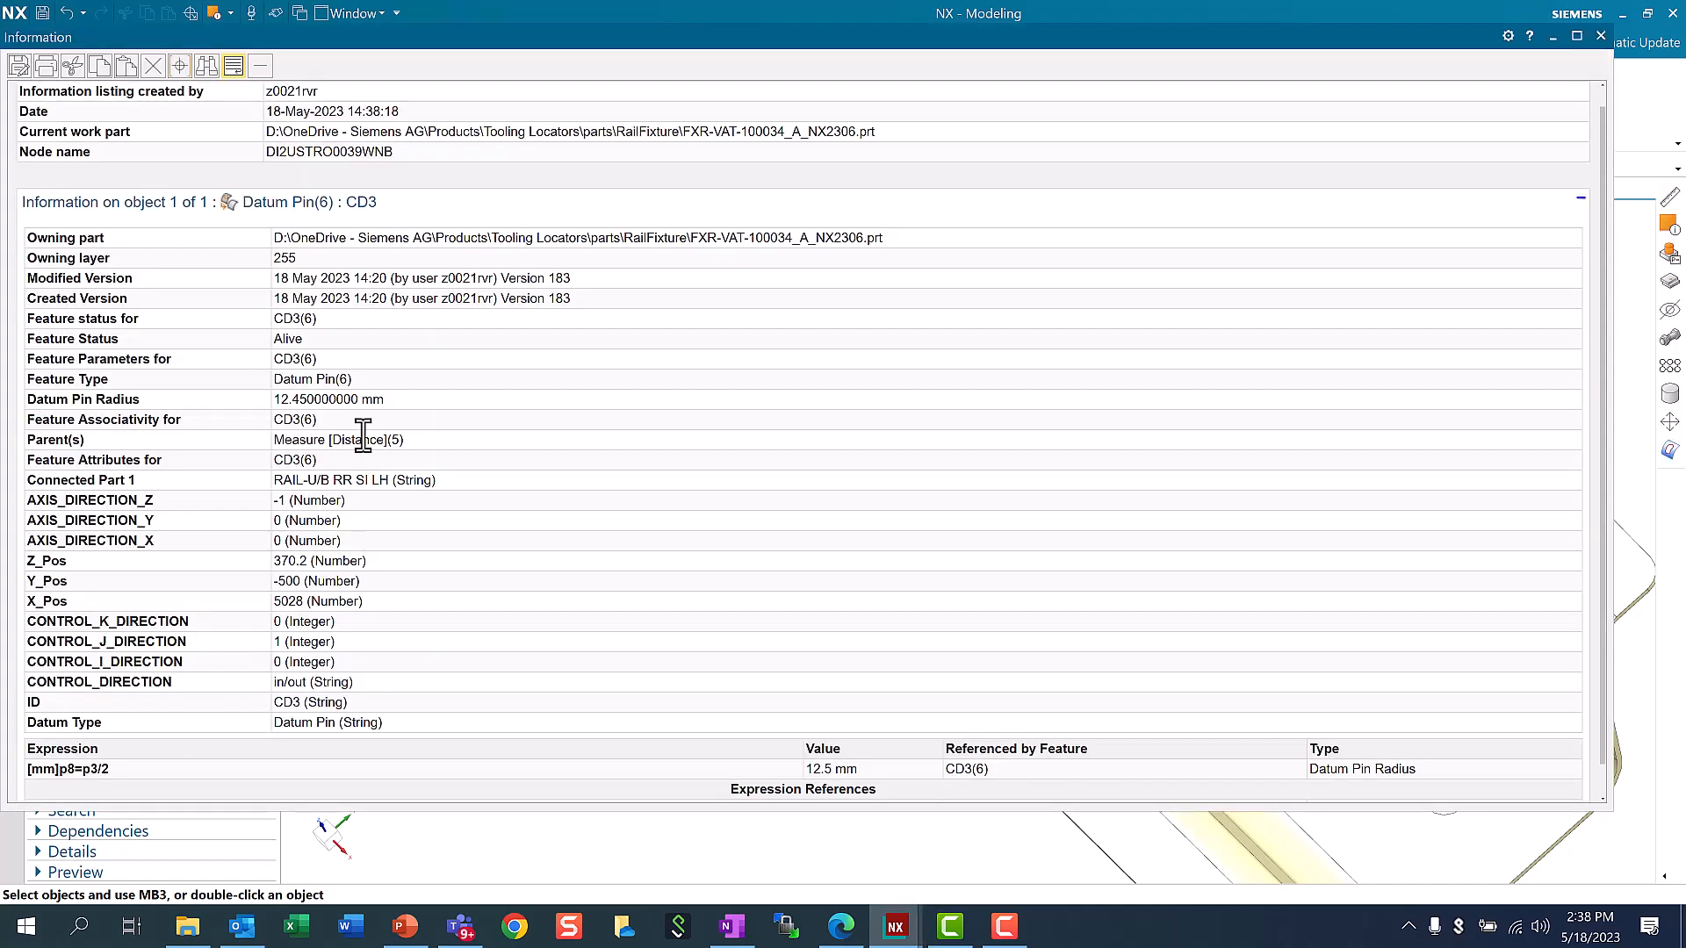
{"action": "left_click_drag", "start_coordinate": [399, 402], "coordinate": [61, 402]}
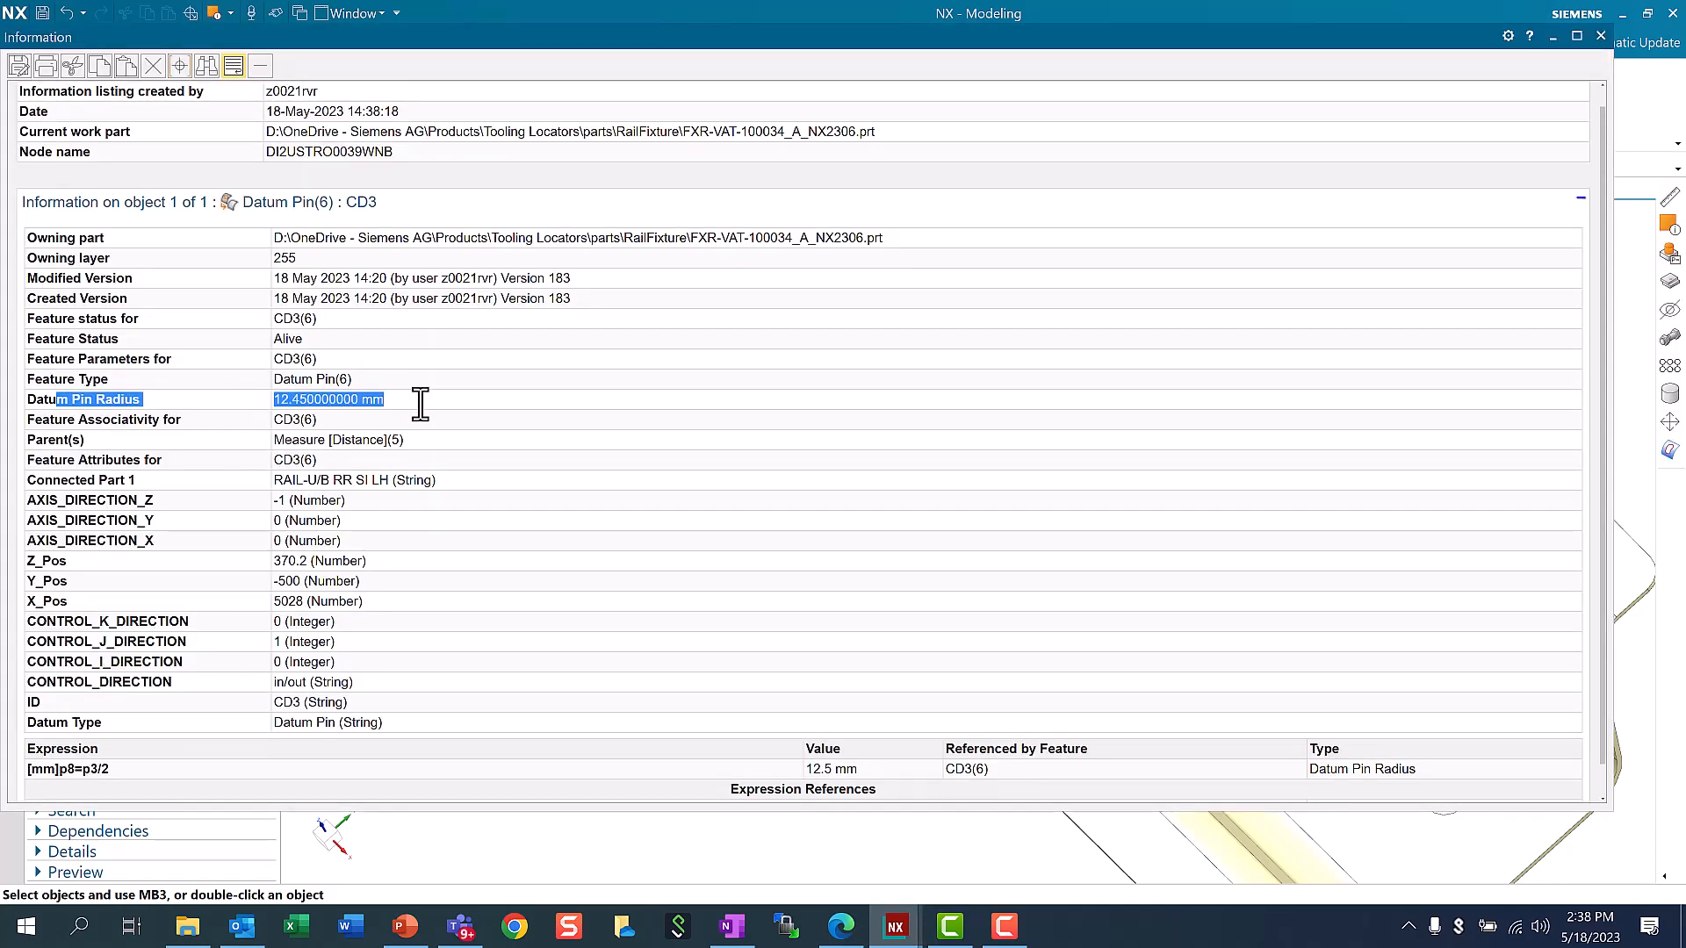
{"action": "left_click", "coordinate": [422, 403]}
{"action": "left_click", "coordinate": [1601, 35]}
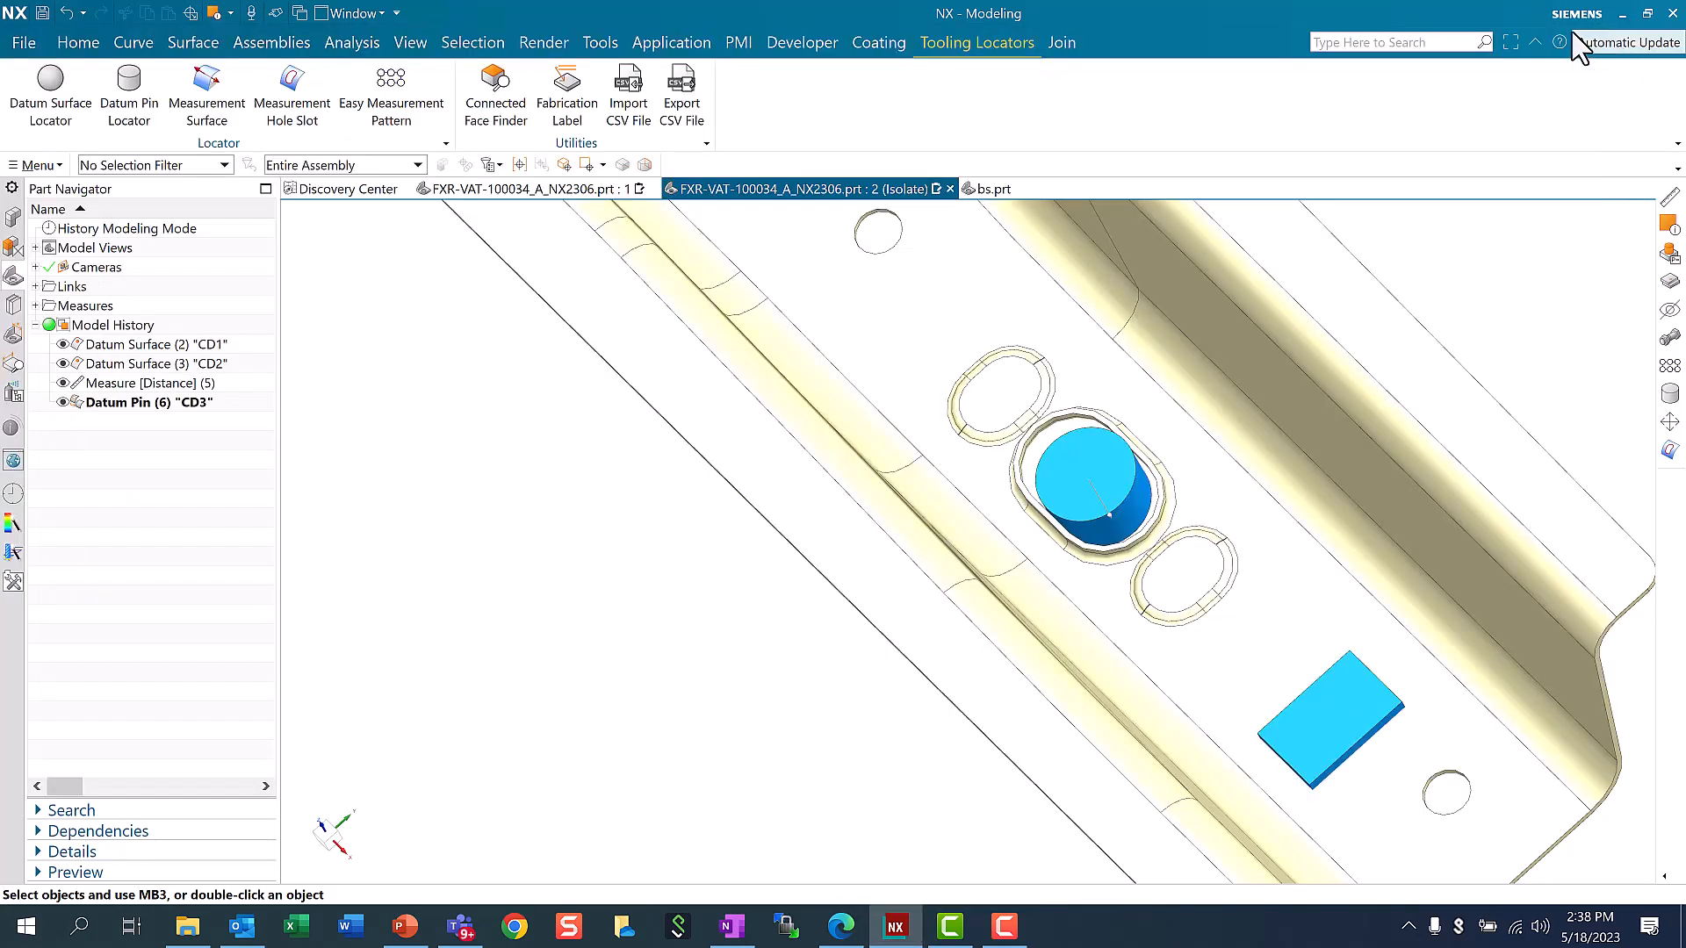
Fit the whole rail component in the view
{"action": "right_click", "coordinate": [690, 634]}
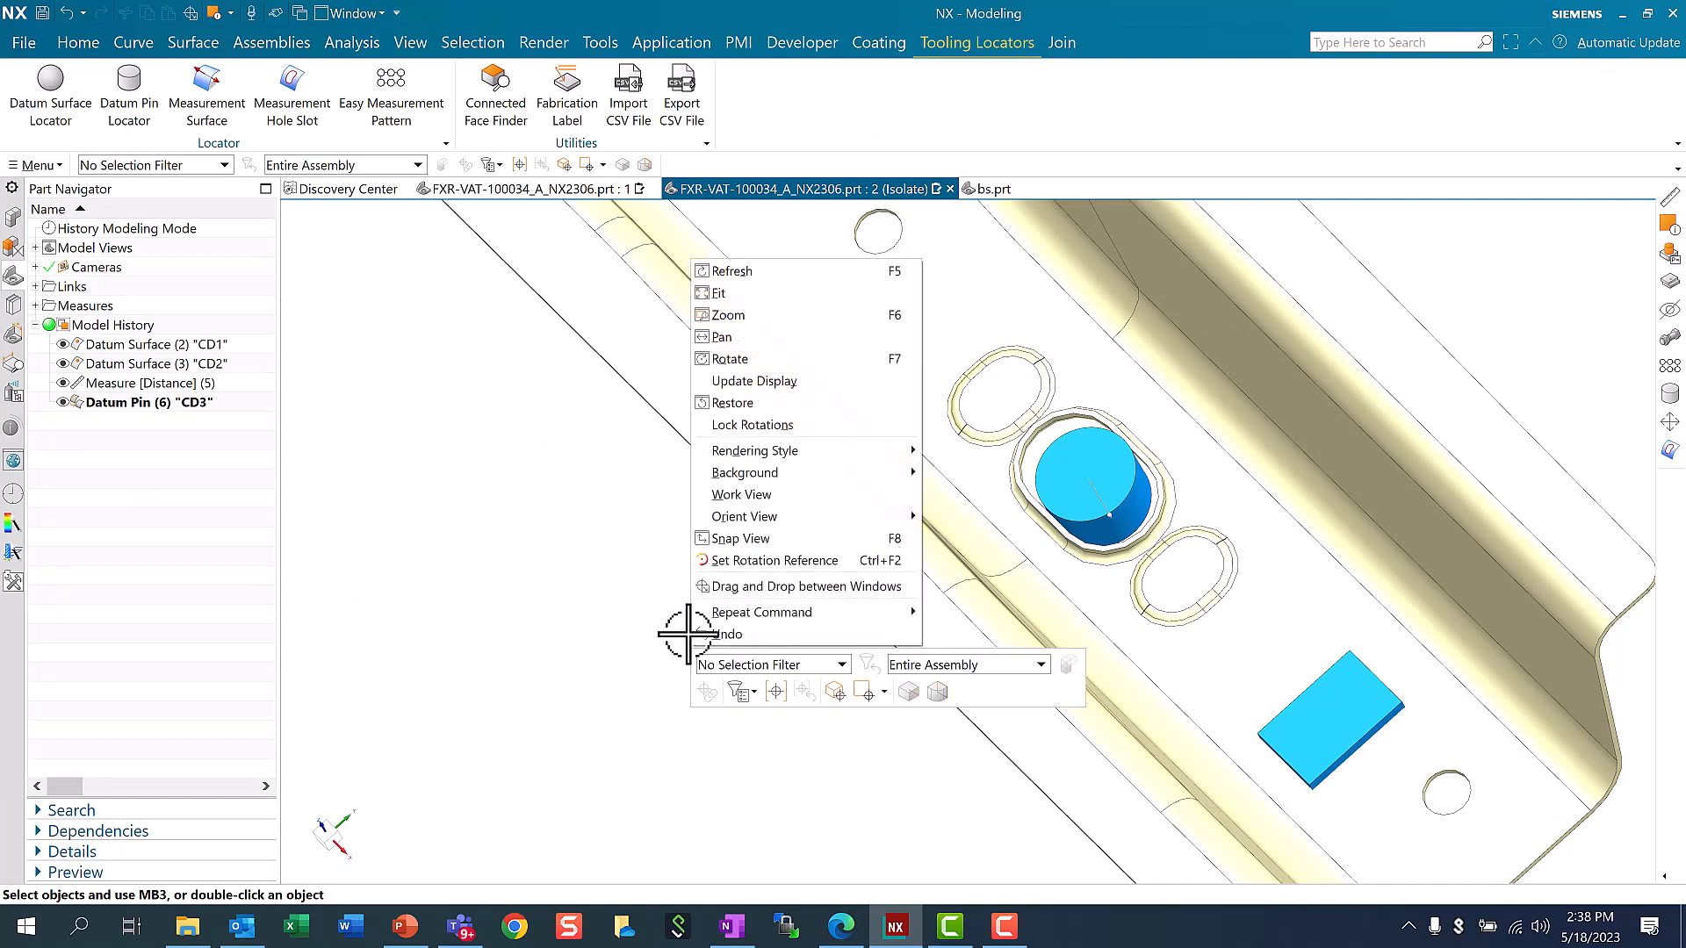
{"action": "left_click", "coordinate": [730, 290]}
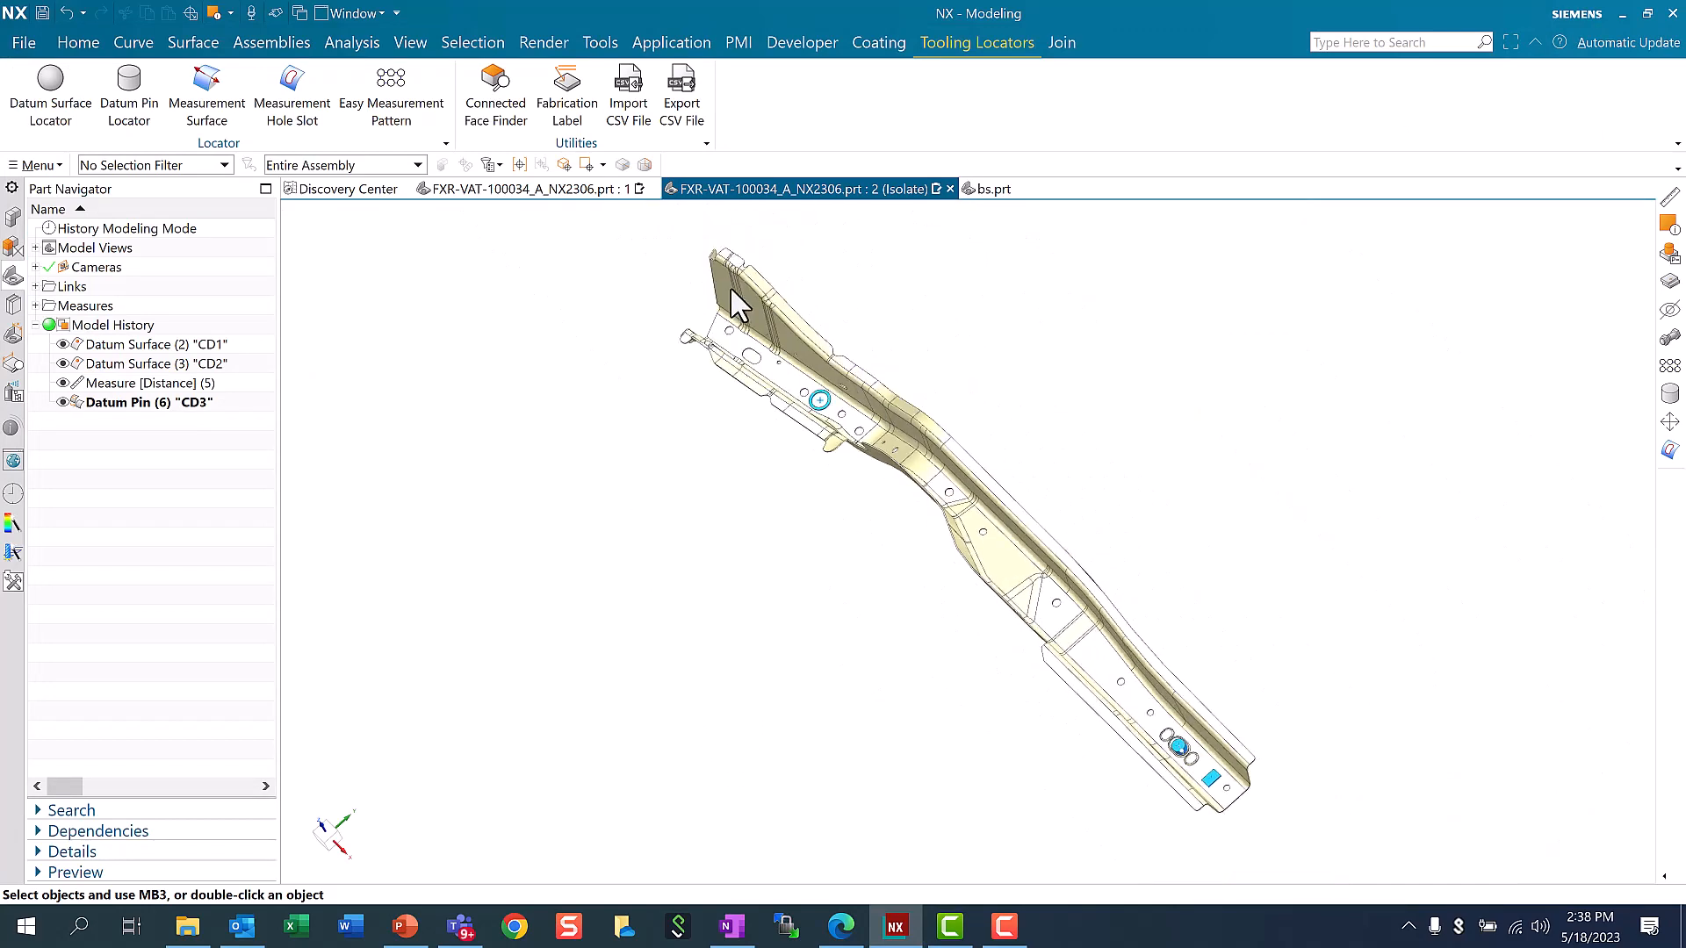